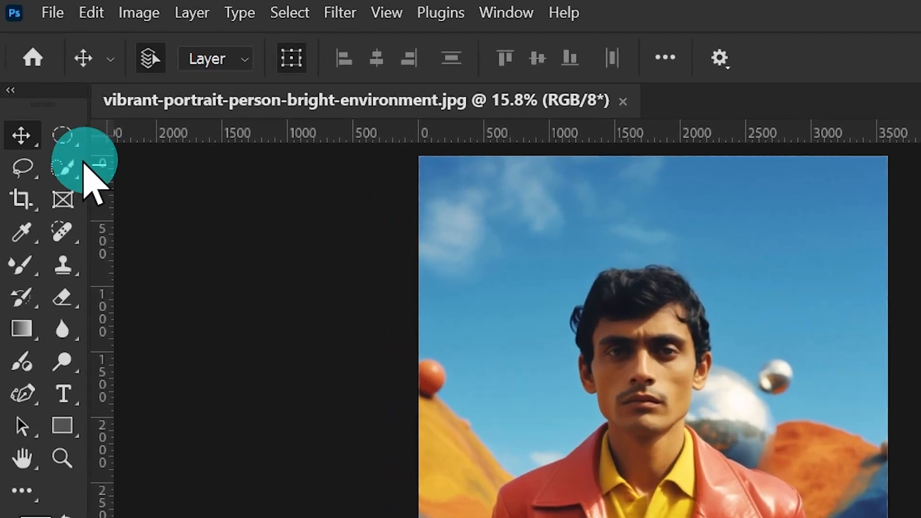
# Select the man with Select Subject and refine the edge of his hair with the Refine Edge Brush in Select and Mask.
pyautogui.click(38, 98)
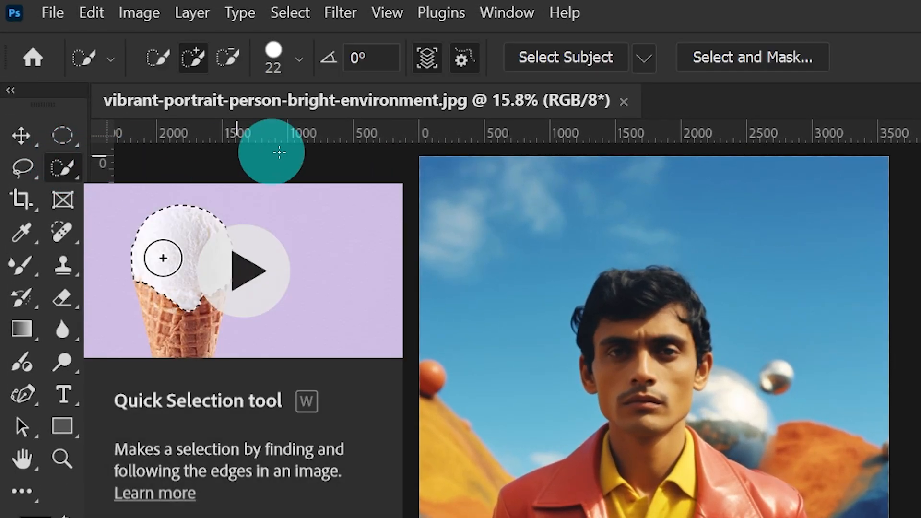
pyautogui.click(586, 55)
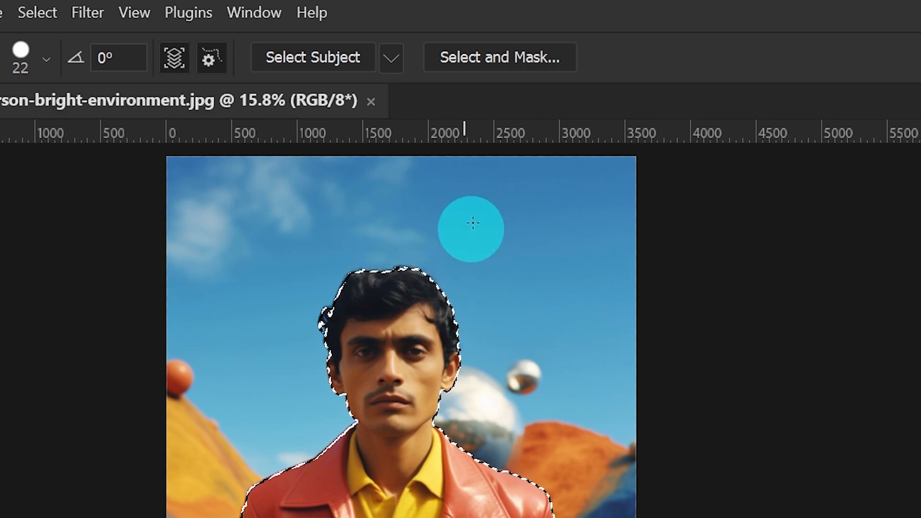
pyautogui.click(517, 67)
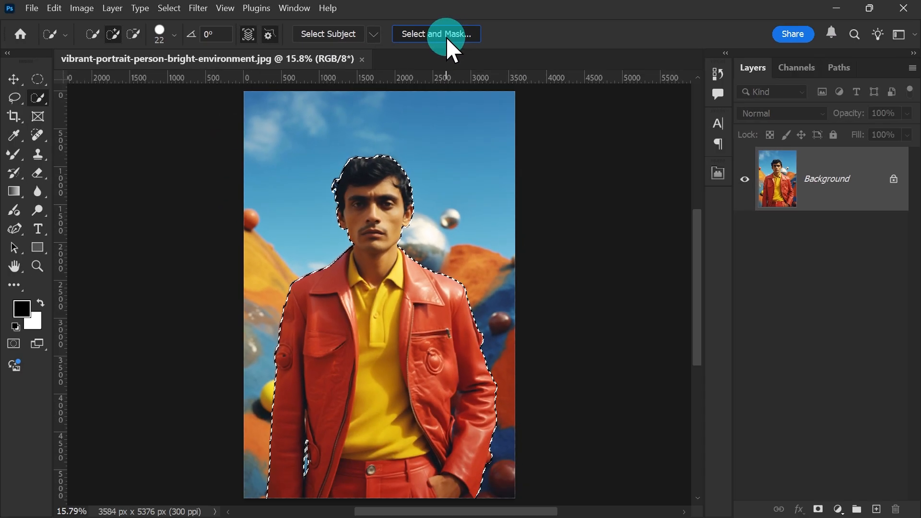
pyautogui.click(13, 100)
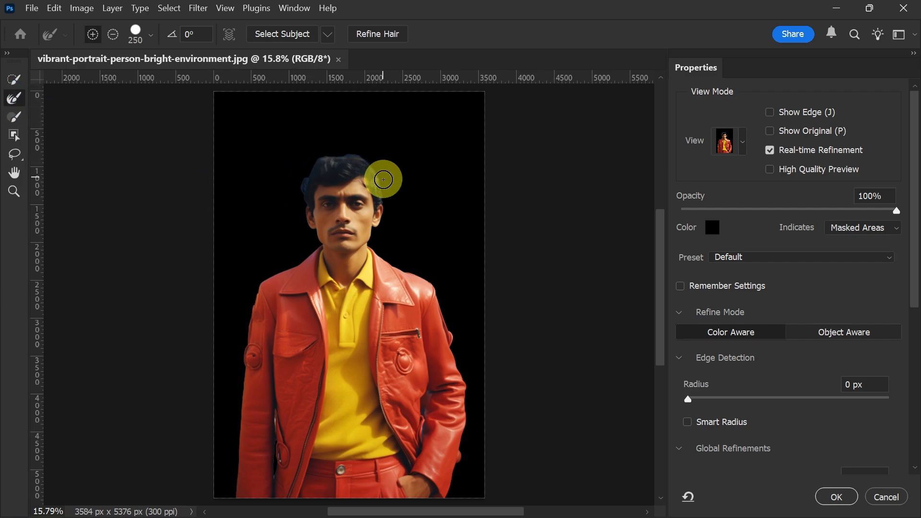
pyautogui.moveTo(384, 180); pyautogui.dragTo(387, 190)
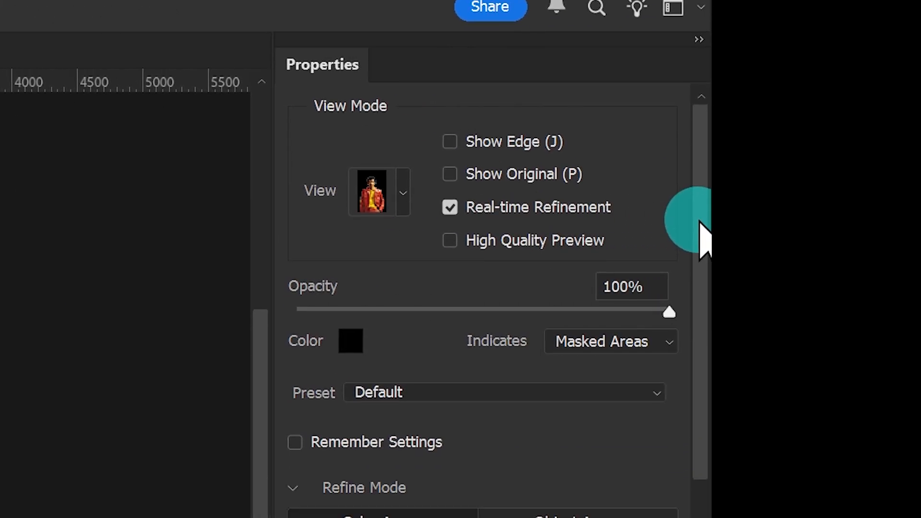
# Decontaminate the selection's colors at 48% and output it as New Layer with Layer Mask.
pyautogui.moveTo(701, 223); pyautogui.dragTo(705, 129)
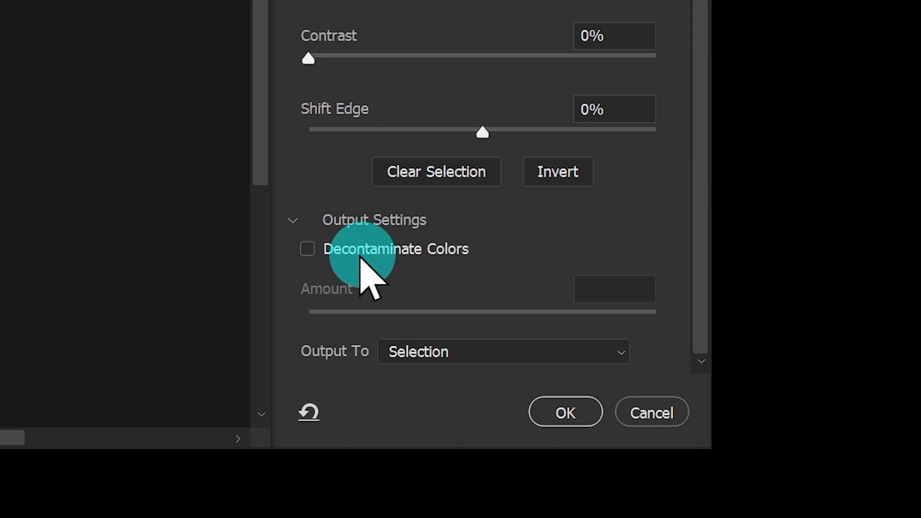
pyautogui.click(307, 249)
pyautogui.moveTo(550, 311); pyautogui.dragTo(517, 312)
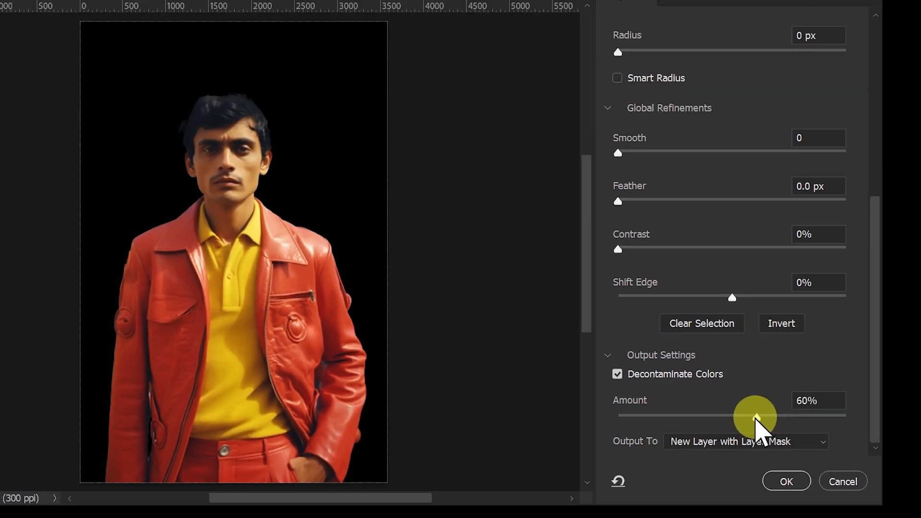
pyautogui.moveTo(755, 417); pyautogui.dragTo(623, 417)
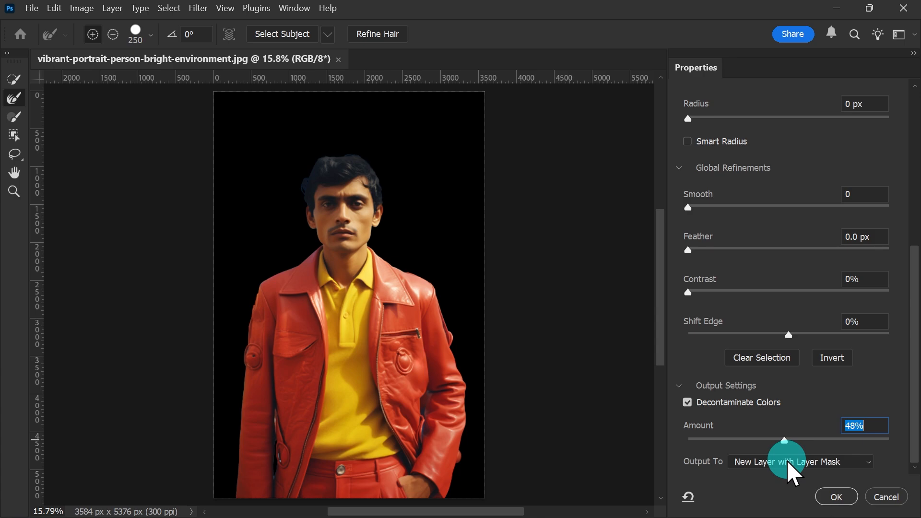
pyautogui.click(787, 461)
pyautogui.click(837, 494)
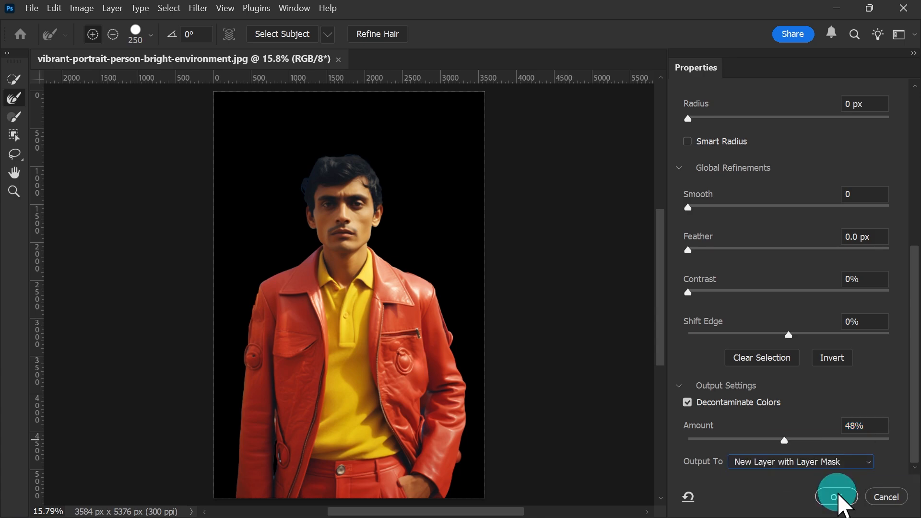
pyautogui.click(837, 497)
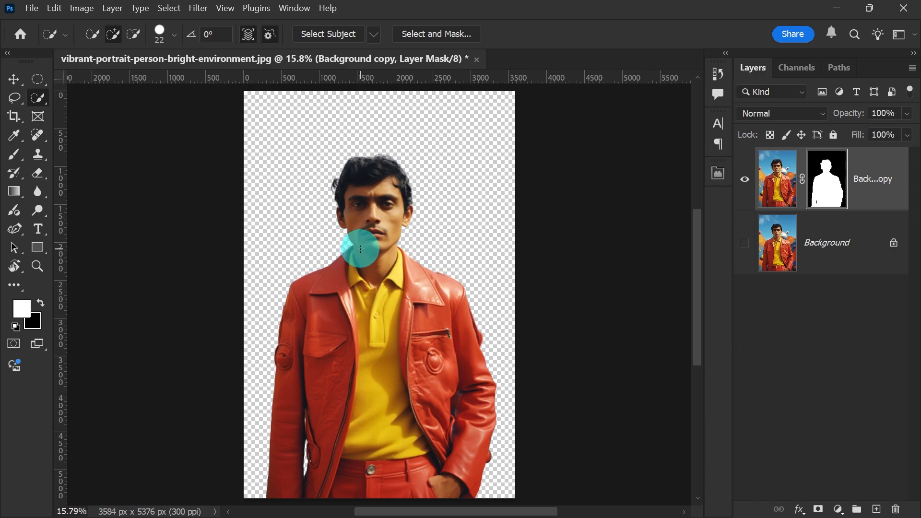
# Extend the canvas above and beside the man to about 12402 x 9628 px using the Crop tool with the W x H x Resolution preset.
pyautogui.scroll(-3, 360, 249)
pyautogui.scroll(-1, 360, 249)
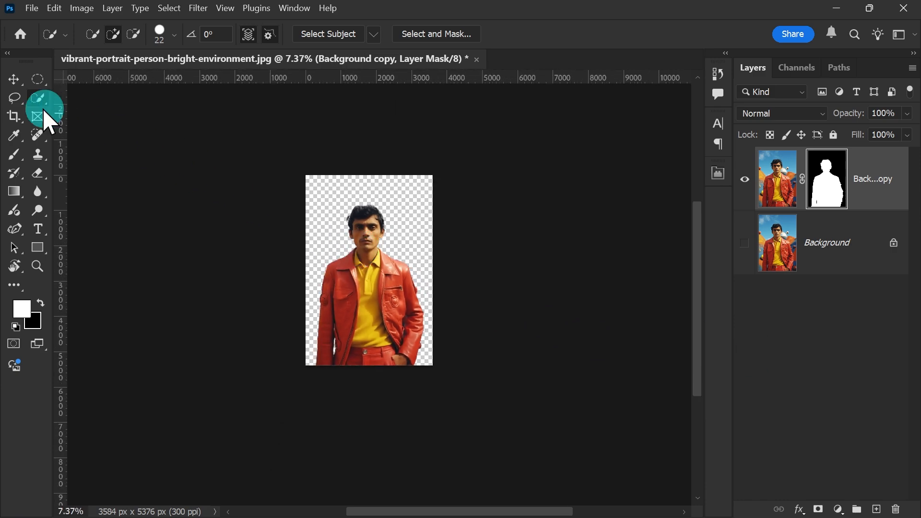
pyautogui.click(14, 115)
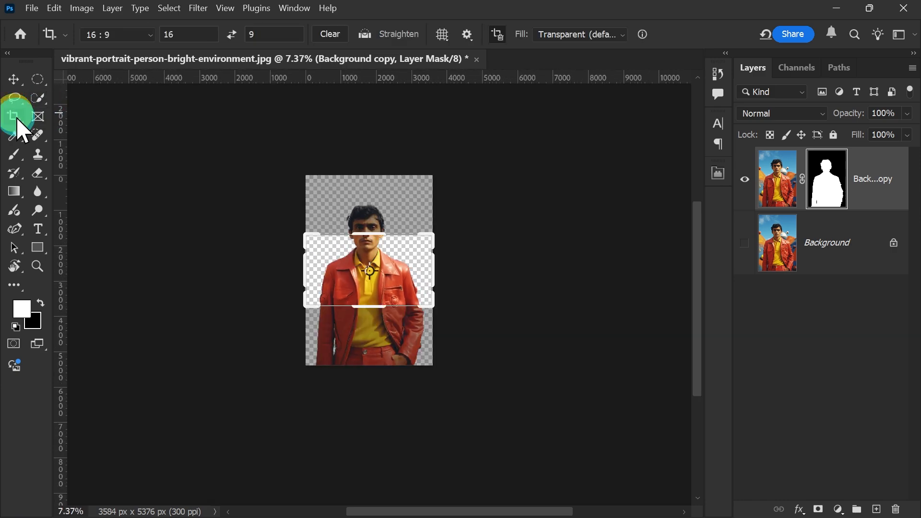
pyautogui.click(367, 230)
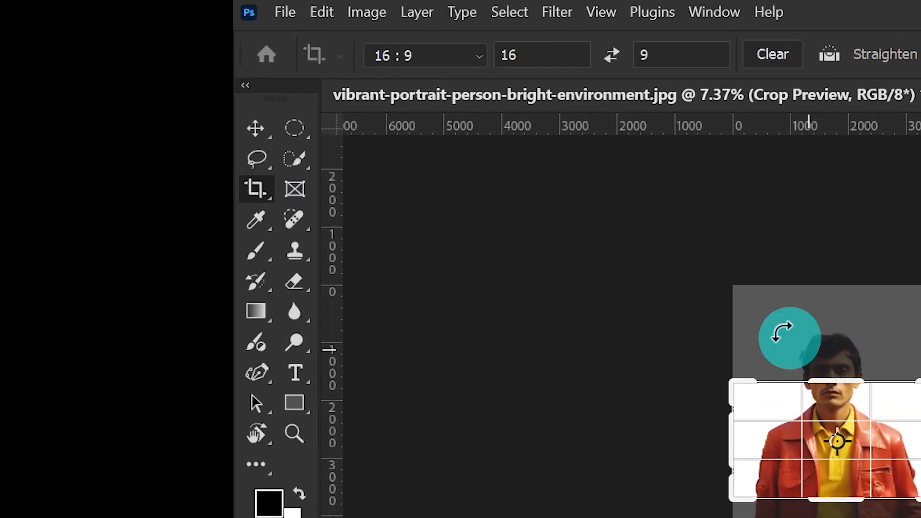
pyautogui.click(486, 60)
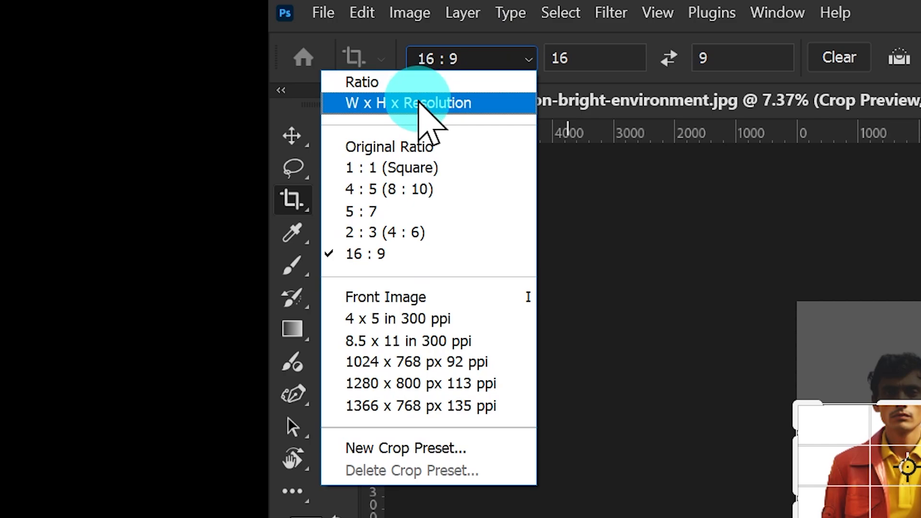
pyautogui.click(422, 102)
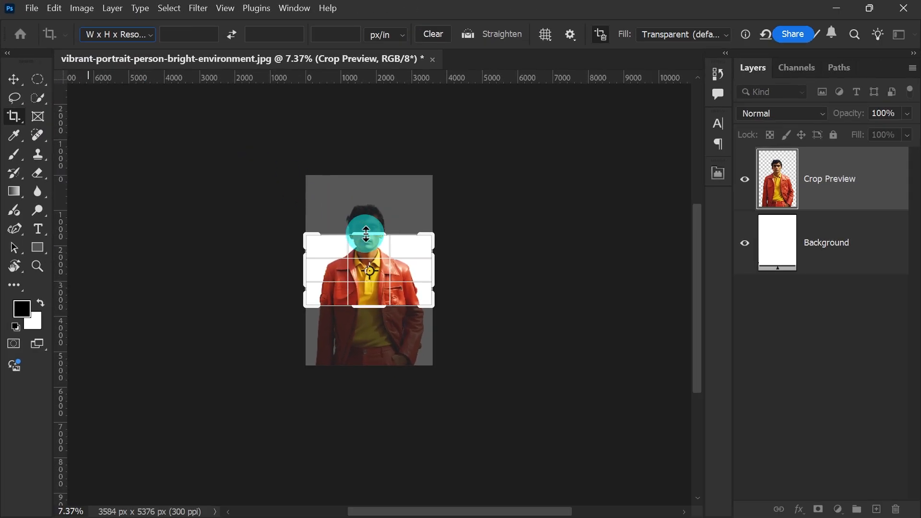
pyautogui.moveTo(366, 234); pyautogui.dragTo(366, 204)
pyautogui.moveTo(379, 338); pyautogui.dragTo(381, 366)
pyautogui.moveTo(434, 278); pyautogui.dragTo(592, 280)
pyautogui.moveTo(369, 171); pyautogui.dragTo(379, 96)
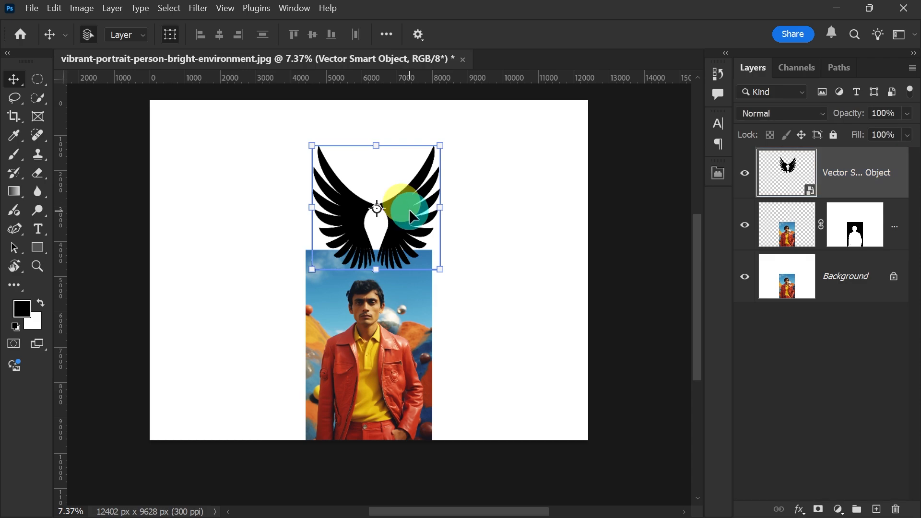
# Enlarge the wings graphic to about twice its size, move its layer below the man's masked layer and centre it behind him.
pyautogui.moveTo(409, 209); pyautogui.dragTo(508, 358)
pyautogui.hotkey('ctrl', 't')
pyautogui.moveTo(440, 374); pyautogui.dragTo(444, 342)
pyautogui.moveTo(847, 194); pyautogui.dragTo(860, 252)
pyautogui.moveTo(446, 308); pyautogui.dragTo(444, 323)
pyautogui.click(614, 318)
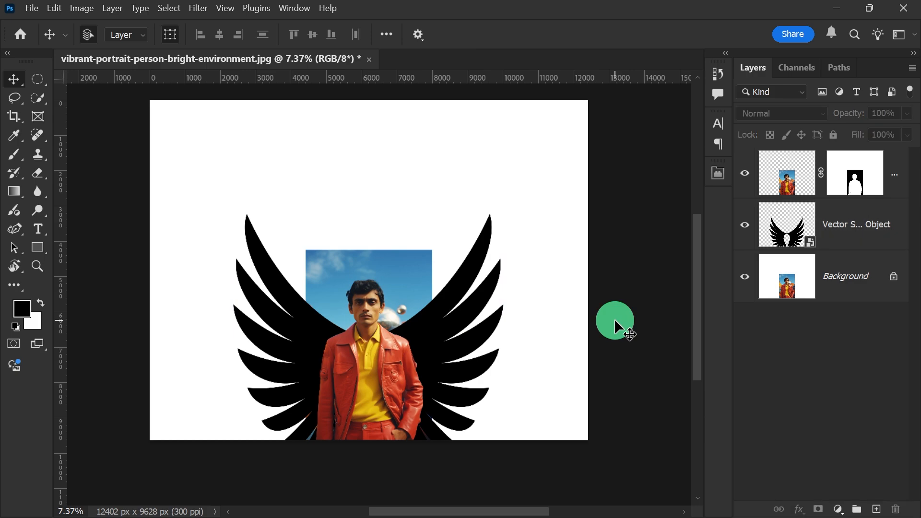
pyautogui.scroll(-1, 614, 318)
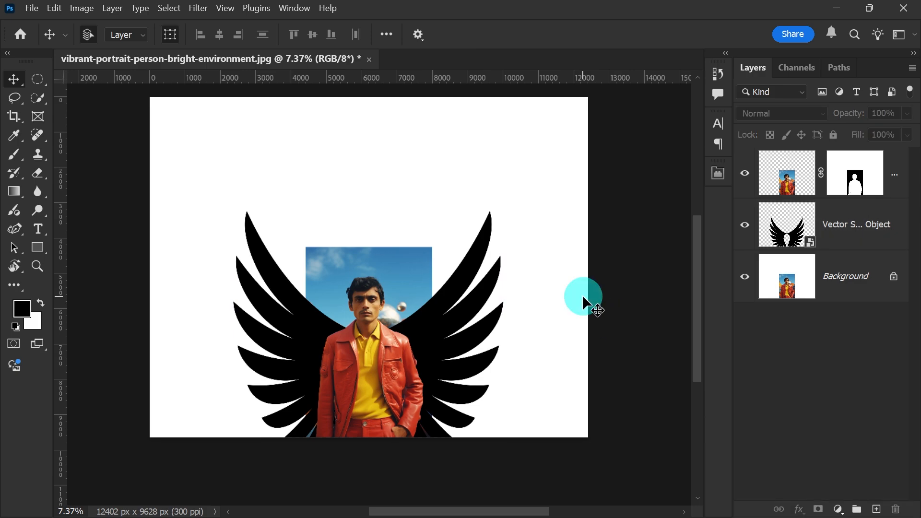
# Load the wings' outline as a selection, hide the wings layer and work on a new empty layer above it.
pyautogui.click(743, 232)
pyautogui.click(743, 232)
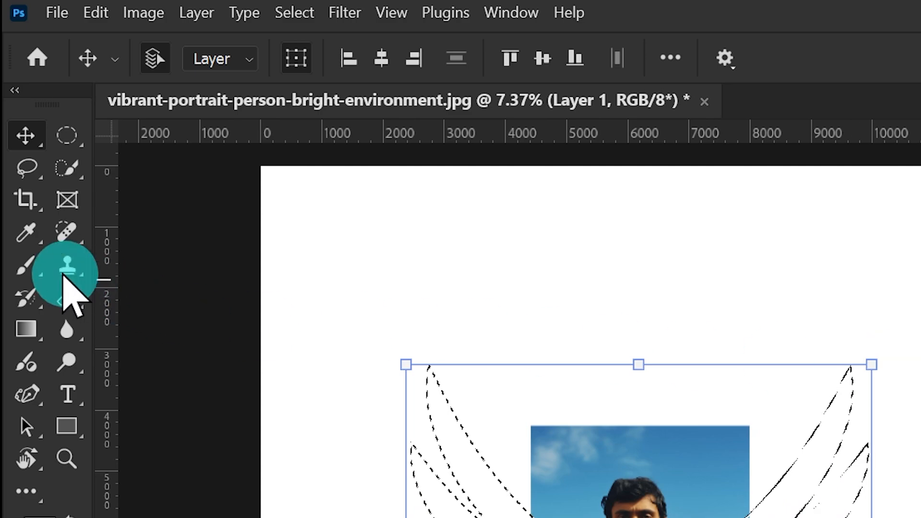
# Switch to the Mixer Brush tool with the Very Wet, Heavy Mix preset.
pyautogui.rightClick(14, 154)
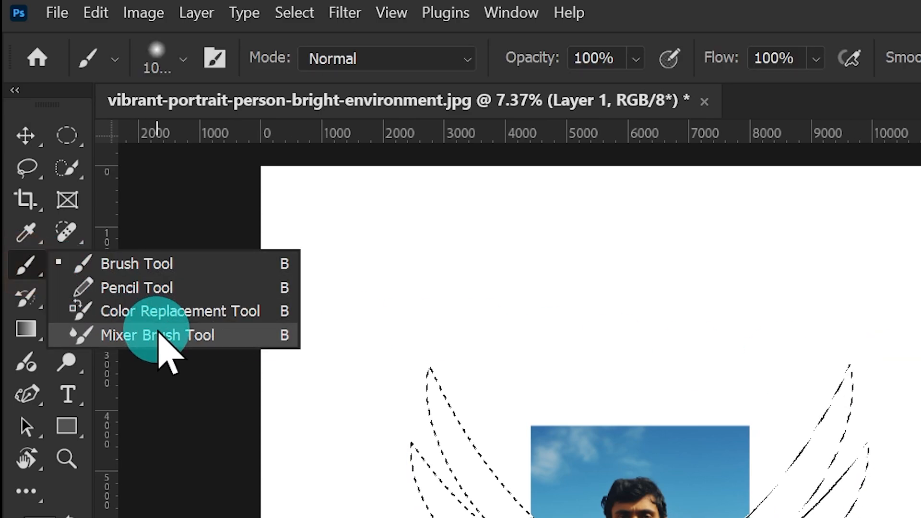
pyautogui.click(158, 331)
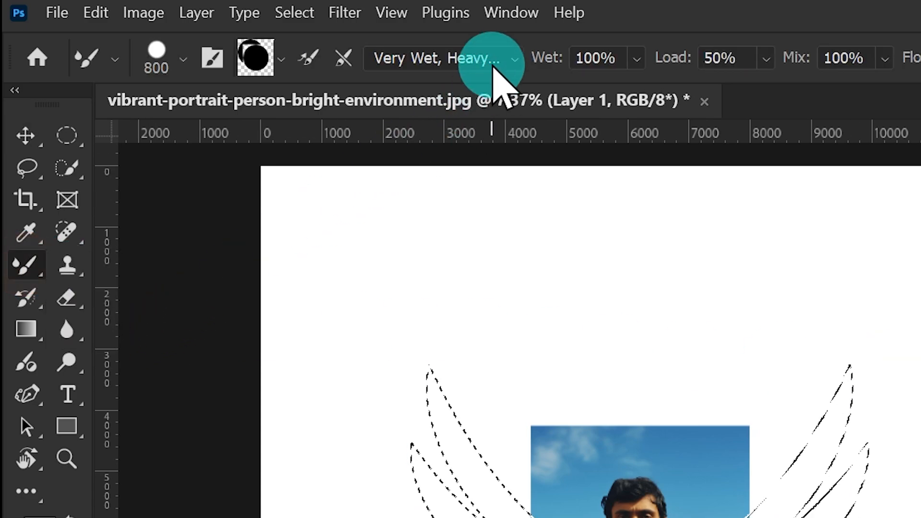
pyautogui.click(492, 62)
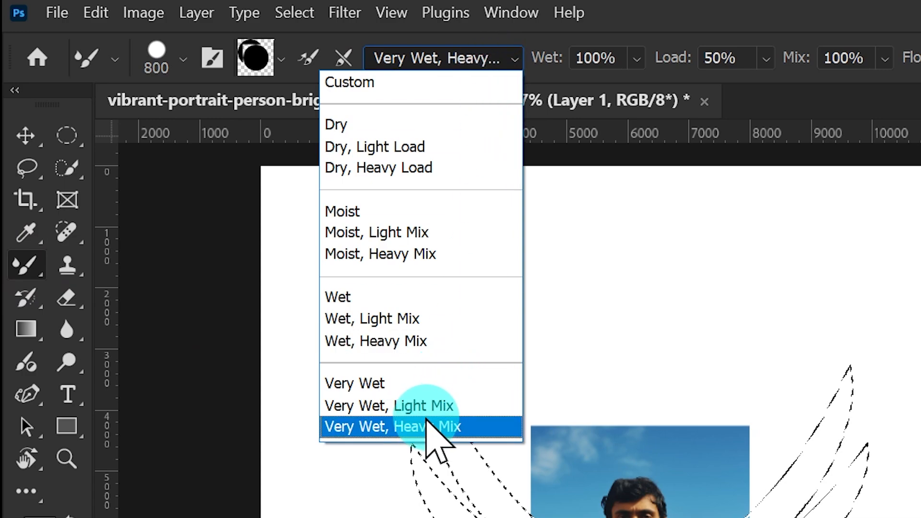
pyautogui.click(444, 427)
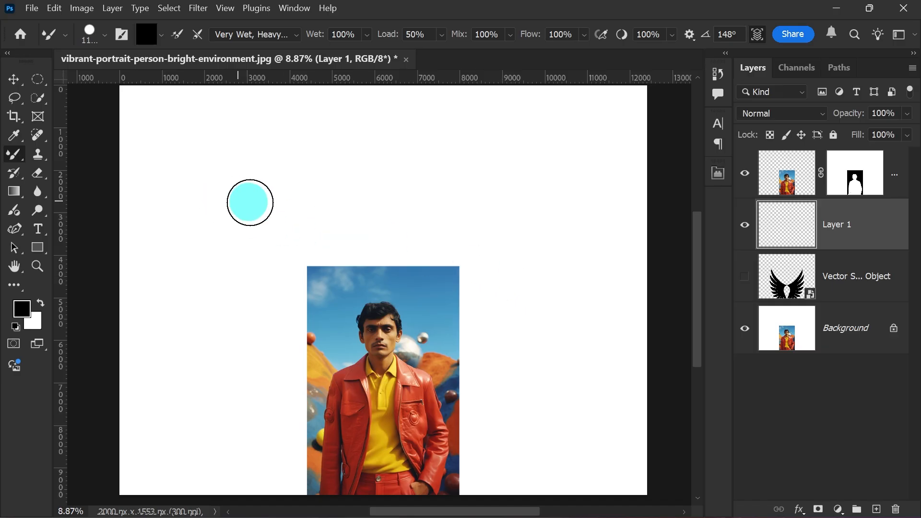
# Try a curved Mixer Brush stroke from the man's face out onto the white canvas, then undo it.
pyautogui.moveTo(15, 154)
pyautogui.mouseDown()
pyautogui.moveTo(72, 164)
pyautogui.moveTo(93, 192)
pyautogui.mouseUp()
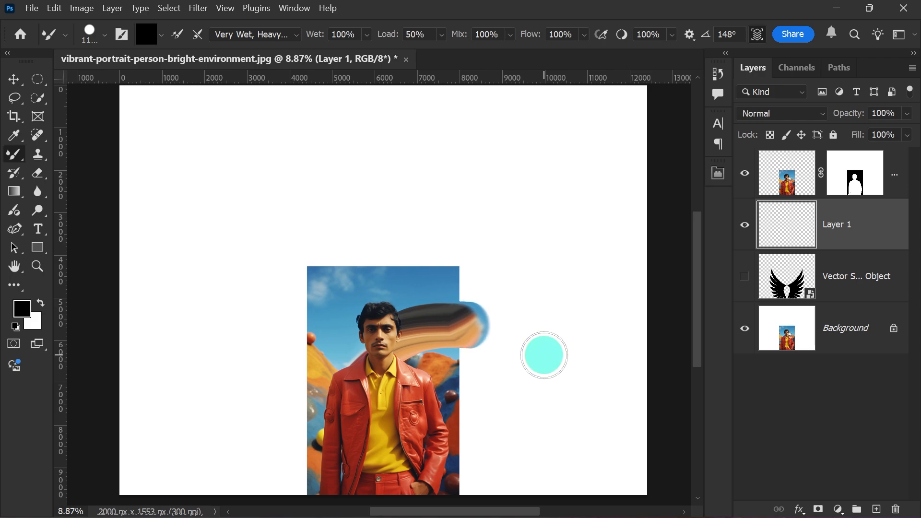
pyautogui.moveTo(469, 309); pyautogui.dragTo(532, 343)
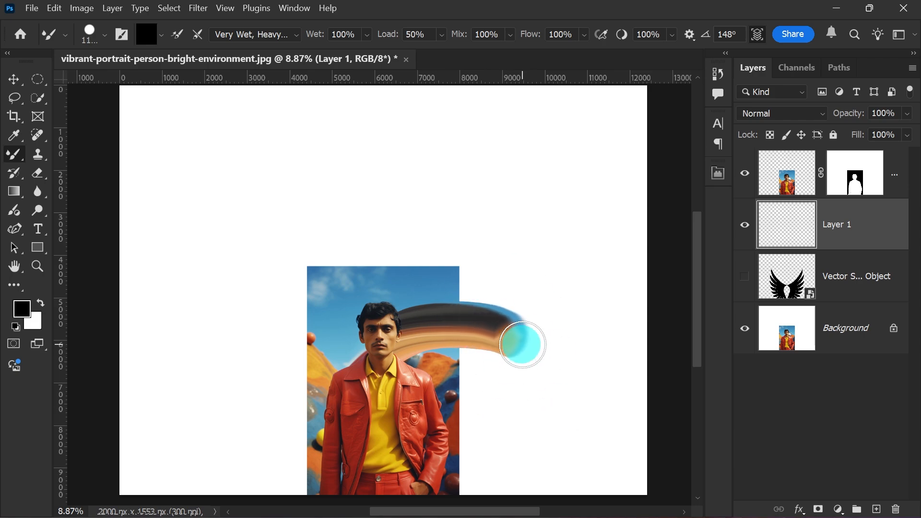
pyautogui.hotkey('ctrl', 'z')
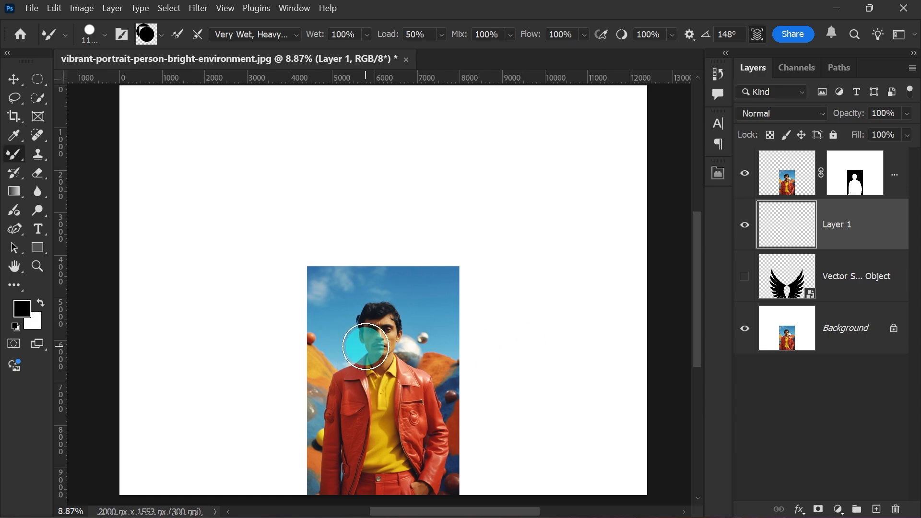
pyautogui.scroll(10, 355, 329)
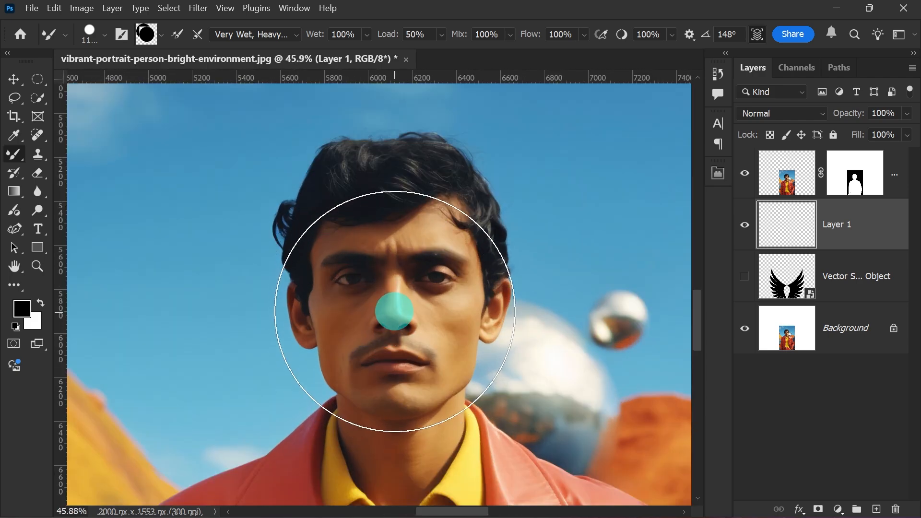
pyautogui.scroll(3, 452, 294)
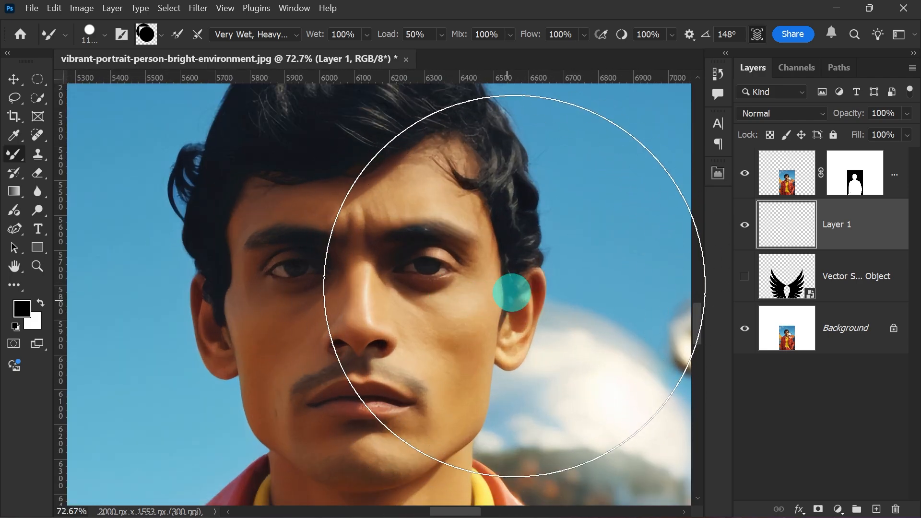
pyautogui.scroll(-10, 391, 278)
pyautogui.scroll(-2, 385, 298)
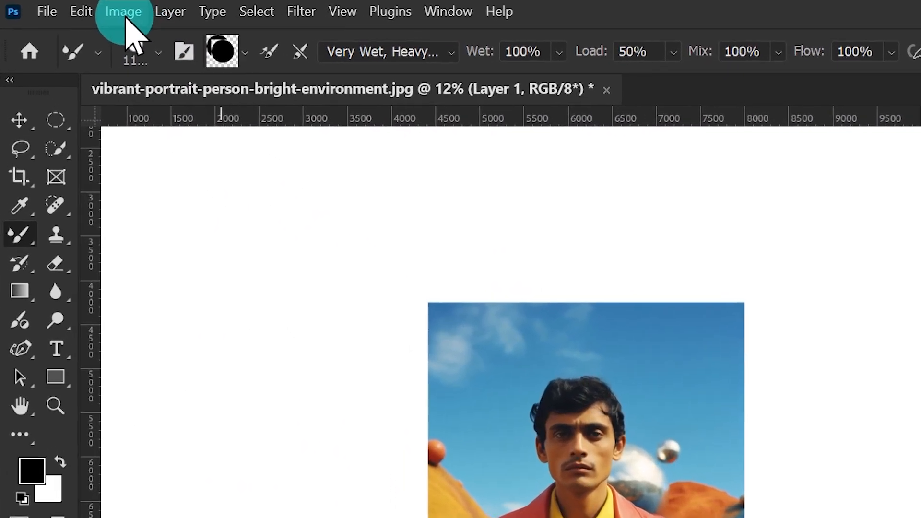
# Resize the image proportionally to a width of 2000 pixels and fit it in the view.
pyautogui.click(81, 9)
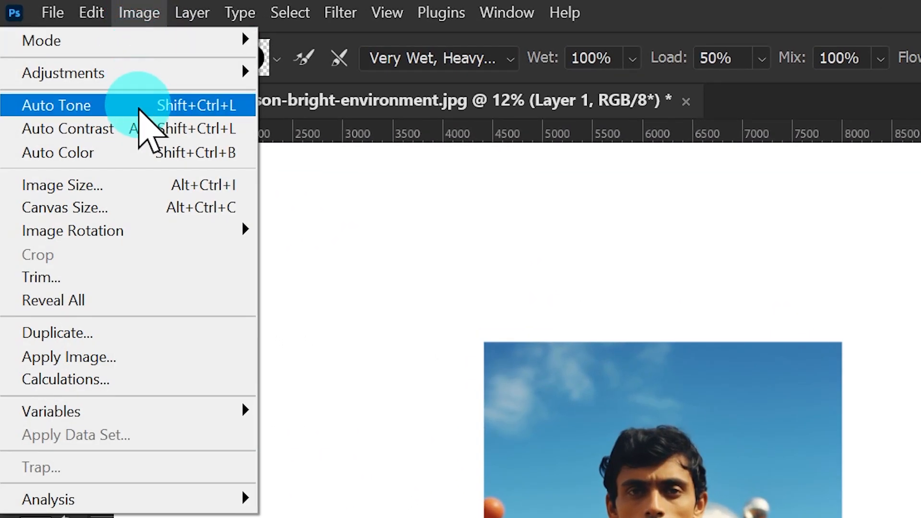
pyautogui.click(137, 186)
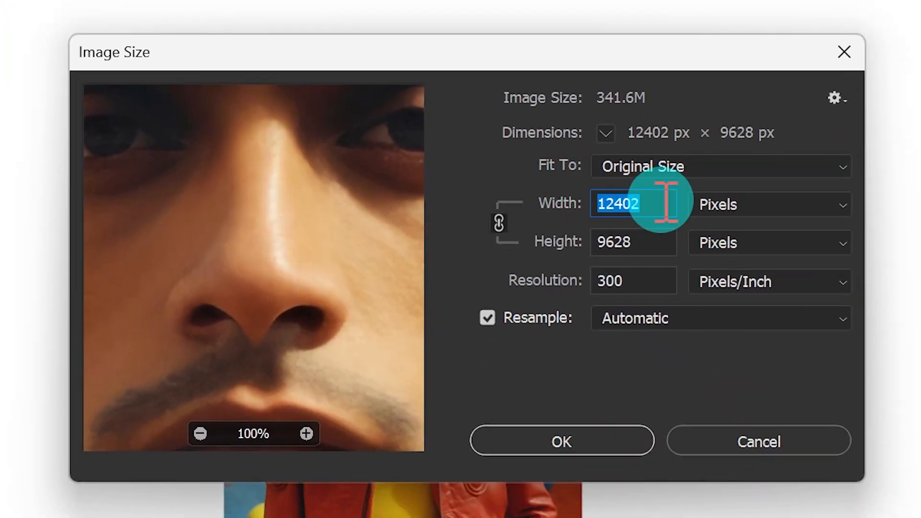
pyautogui.moveTo(683, 224); pyautogui.dragTo(609, 234)
pyautogui.write('2000')
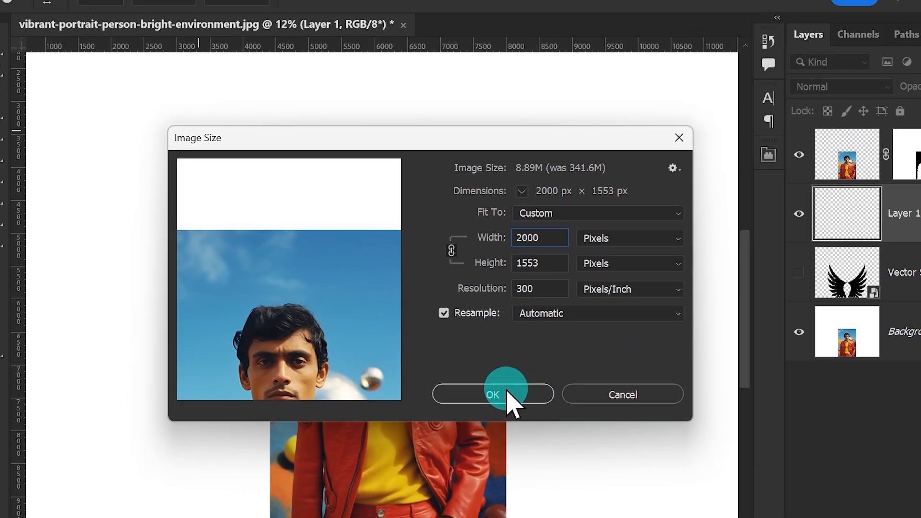
pyautogui.click(583, 444)
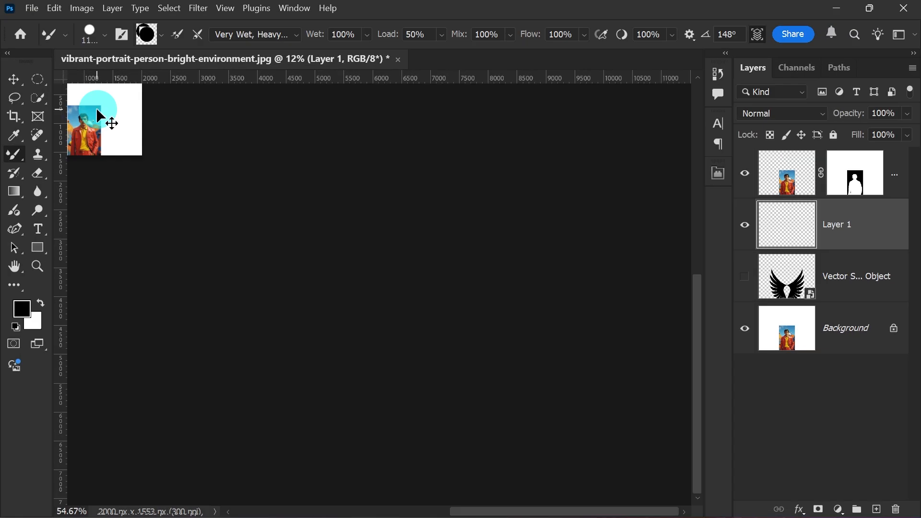
pyautogui.hotkey('ctrl', '0')
pyautogui.scroll(9, 402, 402)
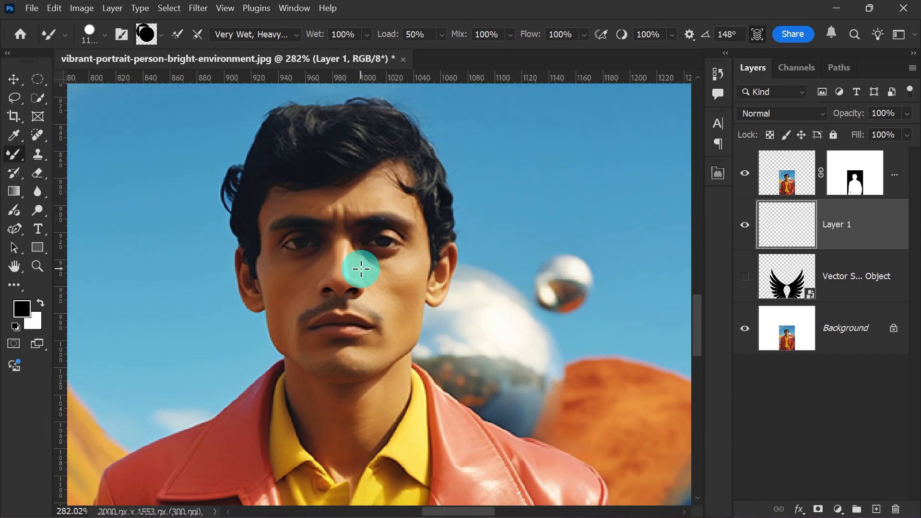
pyautogui.scroll(1, 362, 269)
pyautogui.scroll(-6, 399, 253)
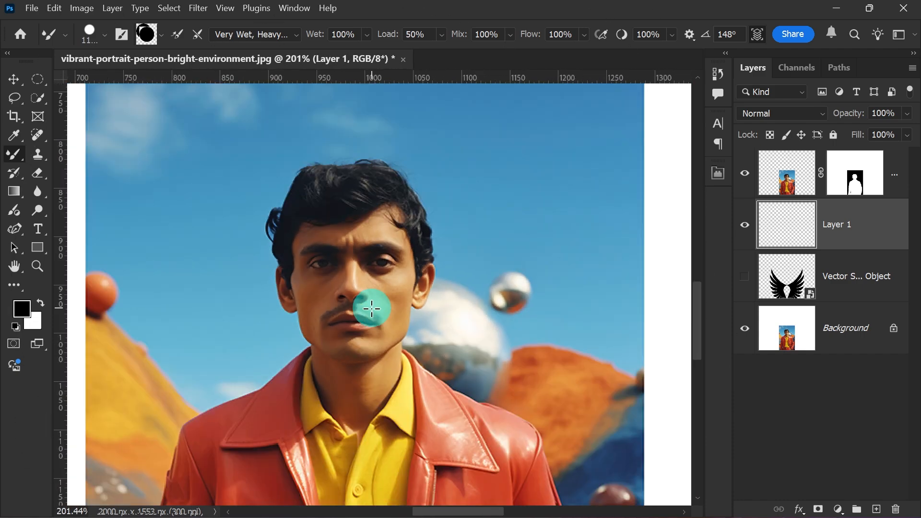
# Try a curved Mixer Brush stroke from the jacket's shoulder out onto the white canvas, then undo it.
pyautogui.moveTo(420, 348)
pyautogui.mouseDown()
pyautogui.moveTo(548, 323)
pyautogui.moveTo(591, 266)
pyautogui.moveTo(574, 189)
pyautogui.moveTo(490, 161)
pyautogui.mouseUp()
pyautogui.scroll(-2, 449, 270)
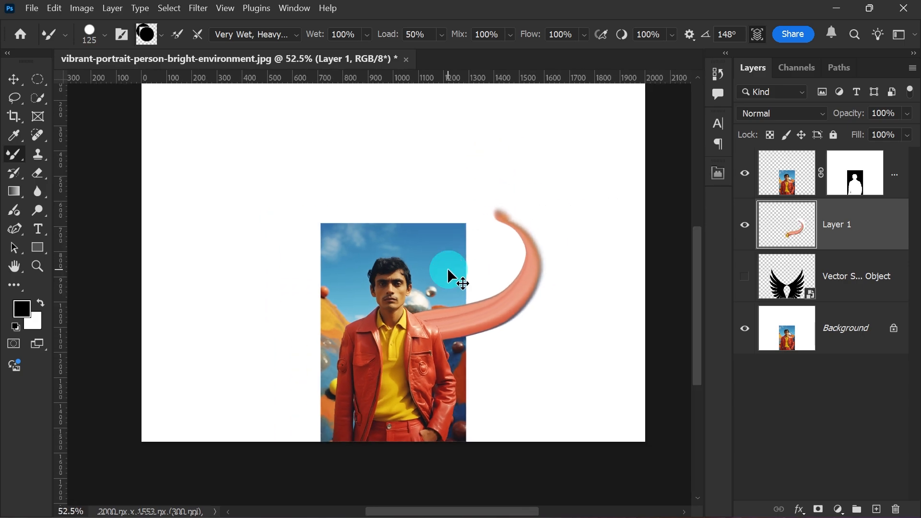
pyautogui.hotkey('ctrl', 'z')
# Hide the Background layer and add a Solid Color fill layer above it in salmon d2816c, sampled from the jacket.
pyautogui.scroll(1, 449, 277)
pyautogui.click(744, 331)
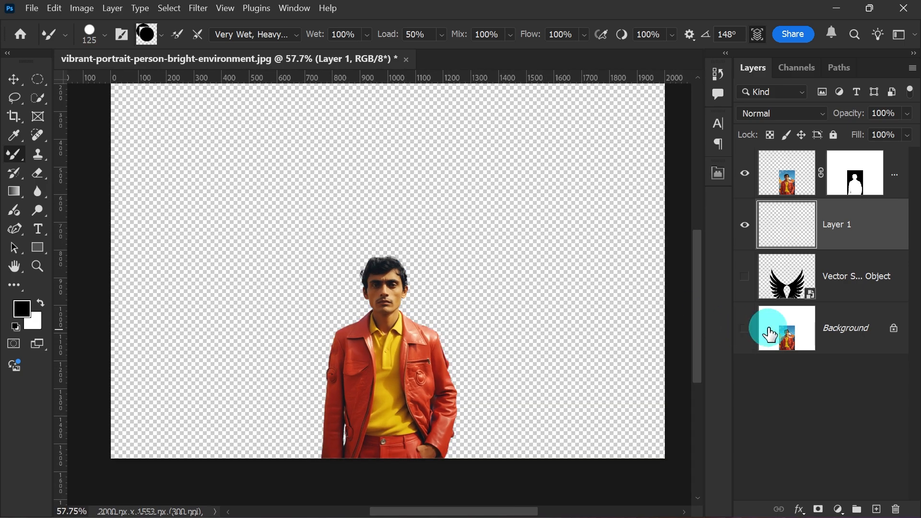
pyautogui.click(844, 331)
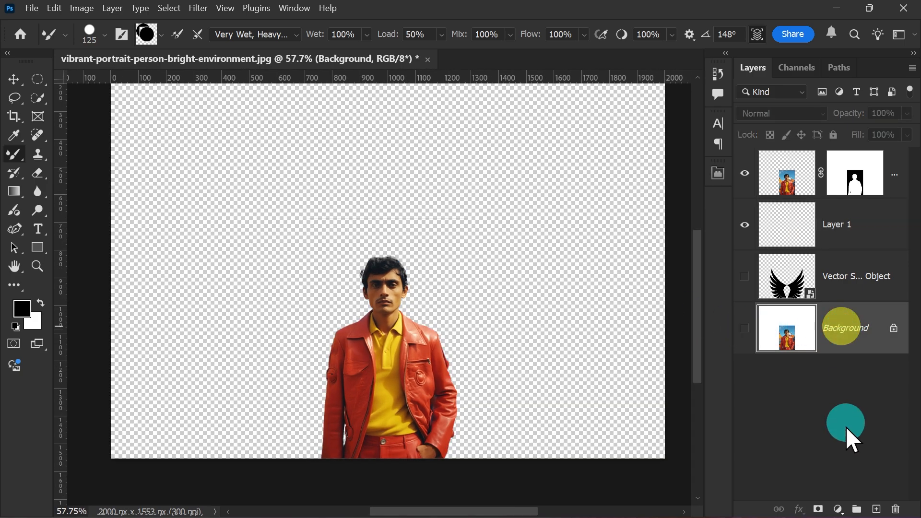
pyautogui.click(838, 510)
pyautogui.click(764, 264)
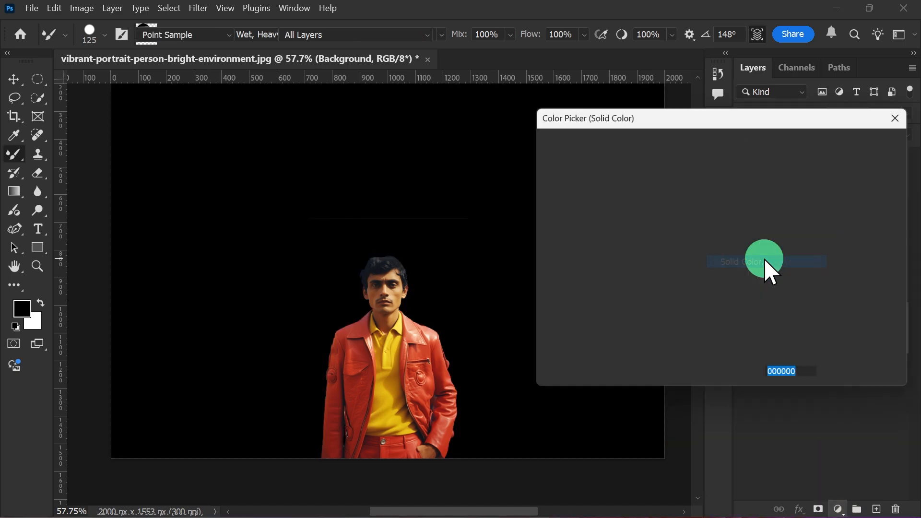
pyautogui.click(438, 349)
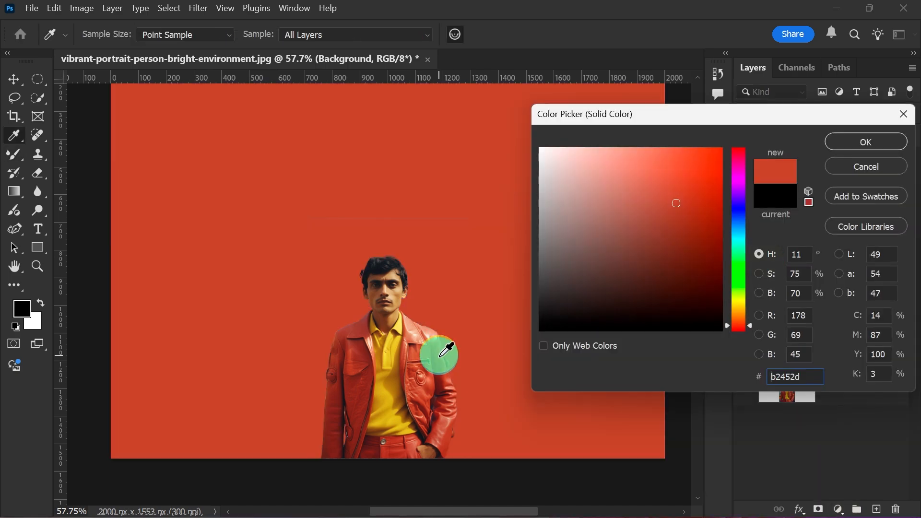
pyautogui.moveTo(443, 371); pyautogui.dragTo(449, 380)
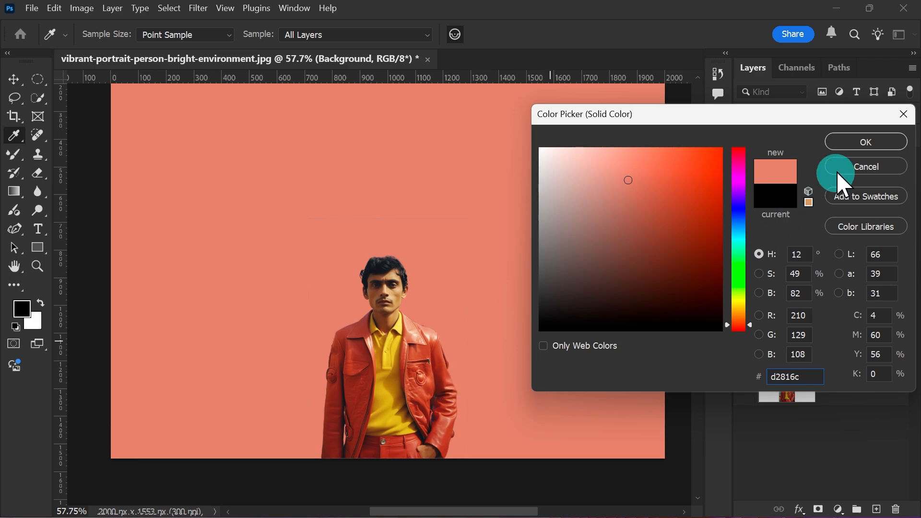
pyautogui.click(866, 142)
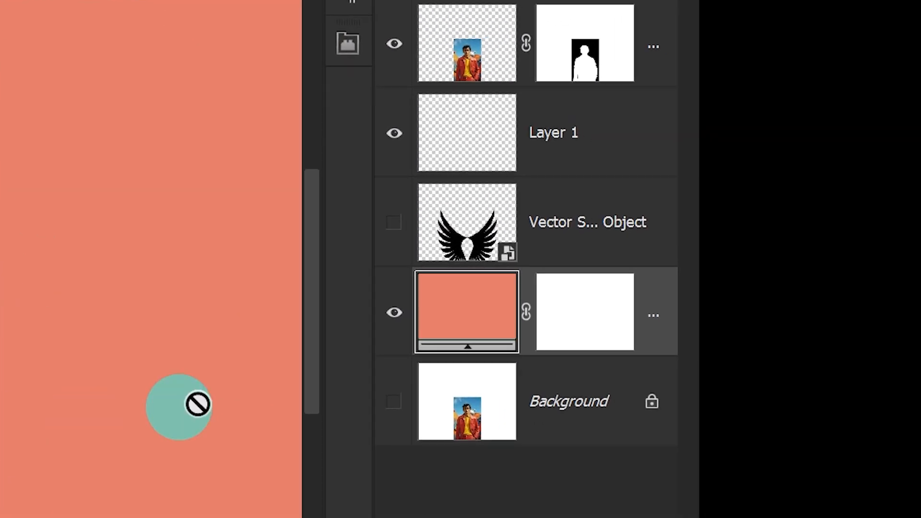
# Load the wings' outline as a selection and paint the right wing on Layer 1 with the Mixer Brush at size 175.
pyautogui.keyDown('ctrl'); pyautogui.click(472, 236); pyautogui.keyUp('ctrl')
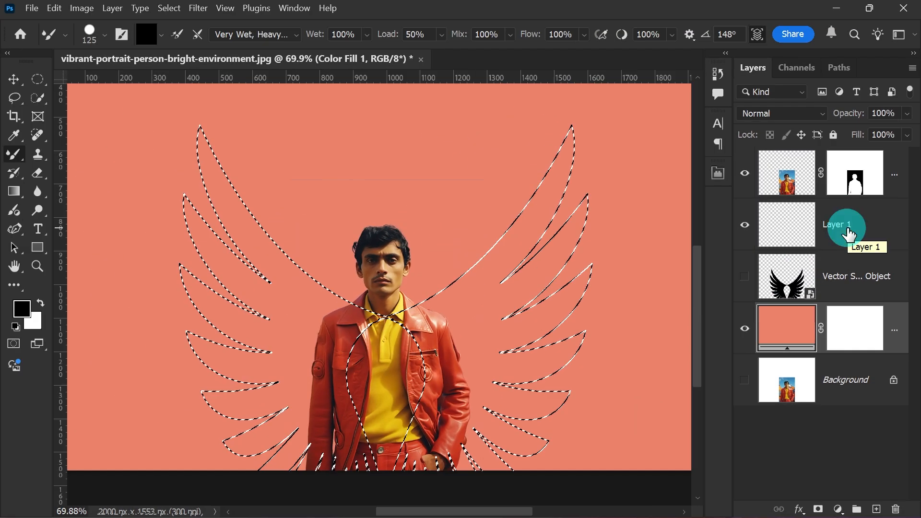
pyautogui.click(554, 133)
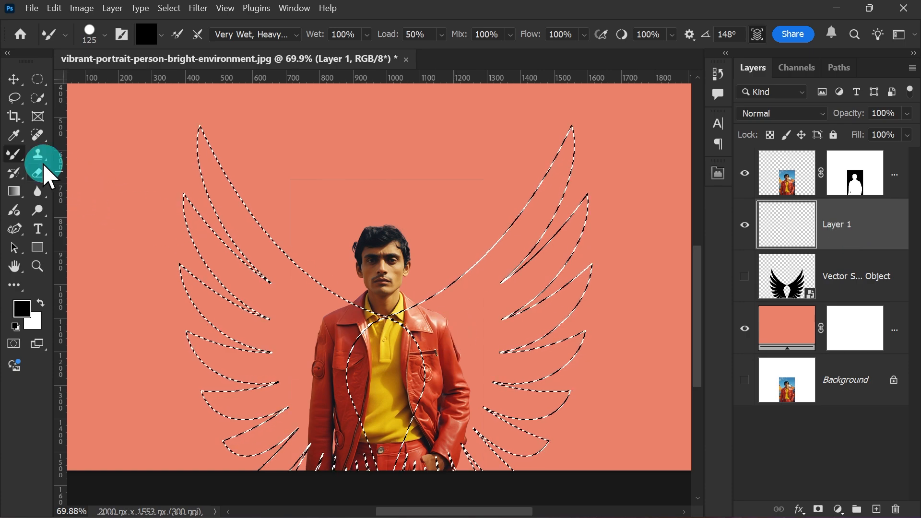
pyautogui.rightClick(14, 154)
pyautogui.click(79, 194)
pyautogui.press(']')
pyautogui.press(']')
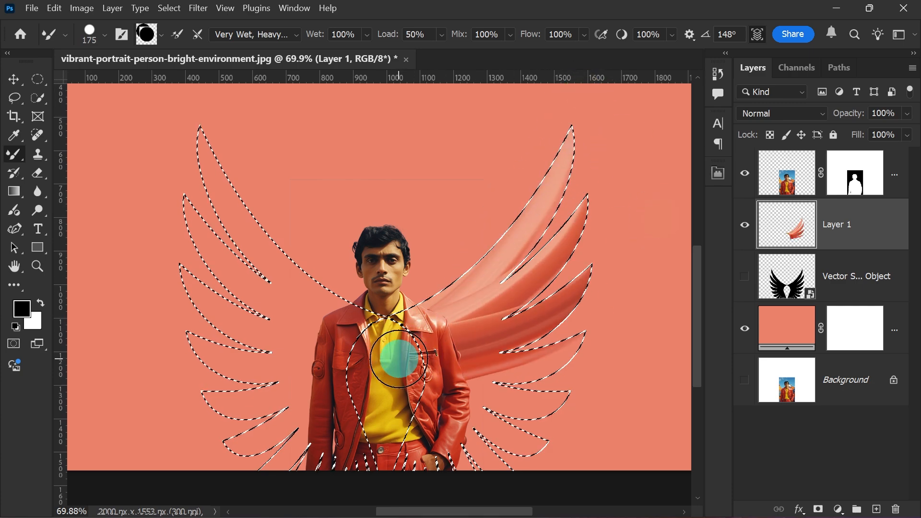
pyautogui.moveTo(458, 398); pyautogui.dragTo(601, 456)
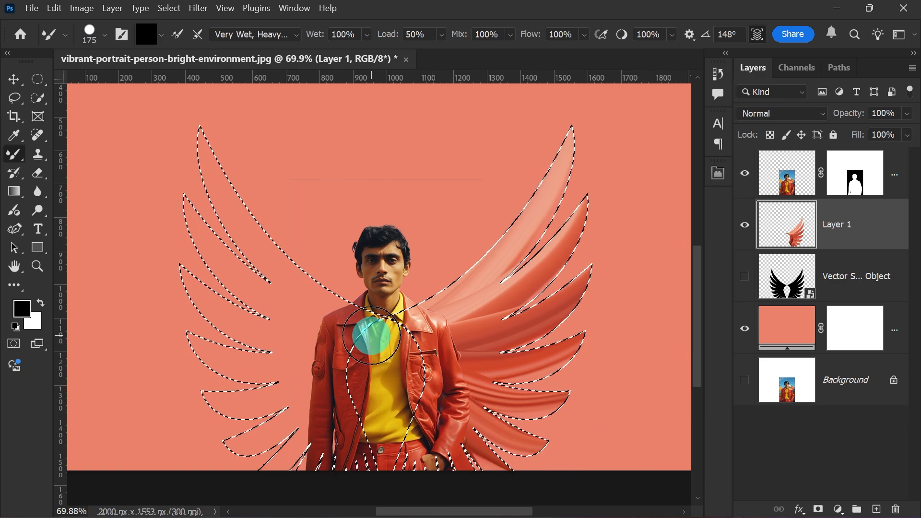
# Paint the left wing's feathers with Mixer Brush strokes from the jacket outward to each tip, then deselect.
pyautogui.moveTo(334, 325)
pyautogui.mouseDown()
pyautogui.moveTo(225, 221)
pyautogui.moveTo(195, 112)
pyautogui.mouseUp()
pyautogui.moveTo(354, 350); pyautogui.dragTo(195, 154)
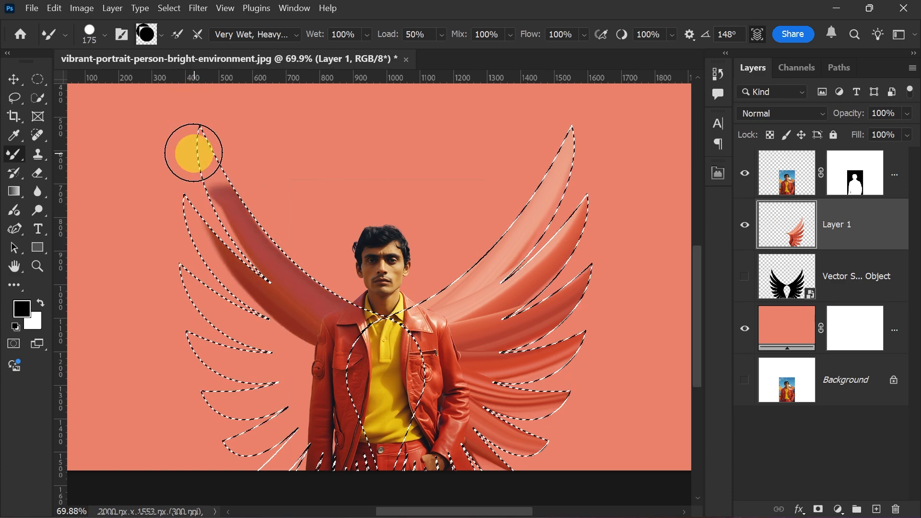
pyautogui.moveTo(368, 364)
pyautogui.mouseDown()
pyautogui.moveTo(125, 150)
pyautogui.moveTo(93, 243)
pyautogui.mouseUp()
pyautogui.moveTo(362, 349)
pyautogui.mouseDown()
pyautogui.moveTo(145, 213)
pyautogui.moveTo(90, 330)
pyautogui.mouseUp()
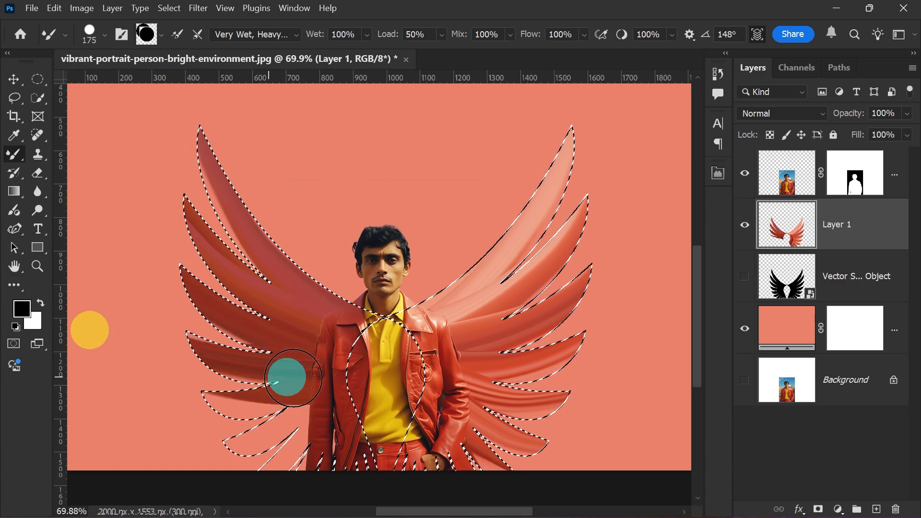
pyautogui.moveTo(367, 377); pyautogui.dragTo(132, 387)
pyautogui.moveTo(360, 393)
pyautogui.mouseDown()
pyautogui.moveTo(122, 439)
pyautogui.moveTo(216, 478)
pyautogui.mouseUp()
pyautogui.moveTo(347, 418)
pyautogui.mouseDown()
pyautogui.moveTo(279, 470)
pyautogui.moveTo(282, 493)
pyautogui.mouseUp()
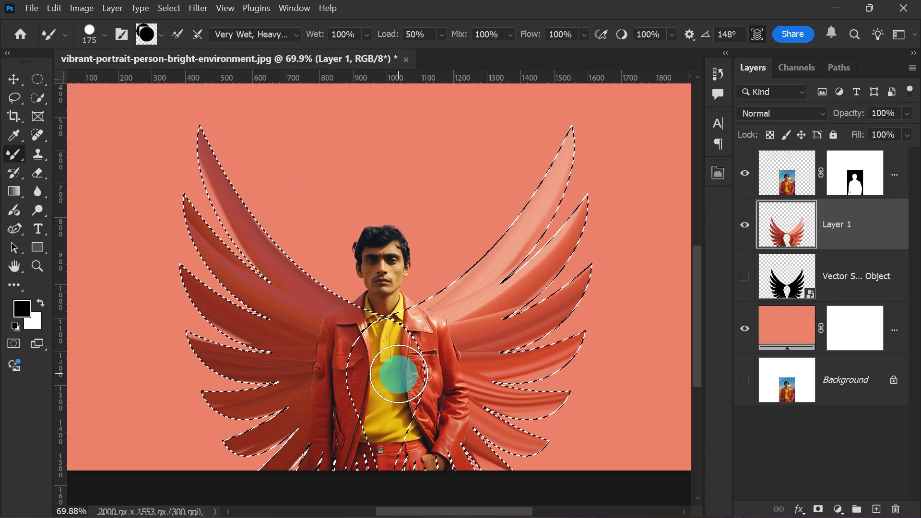
pyautogui.hotkey('ctrl', 'd')
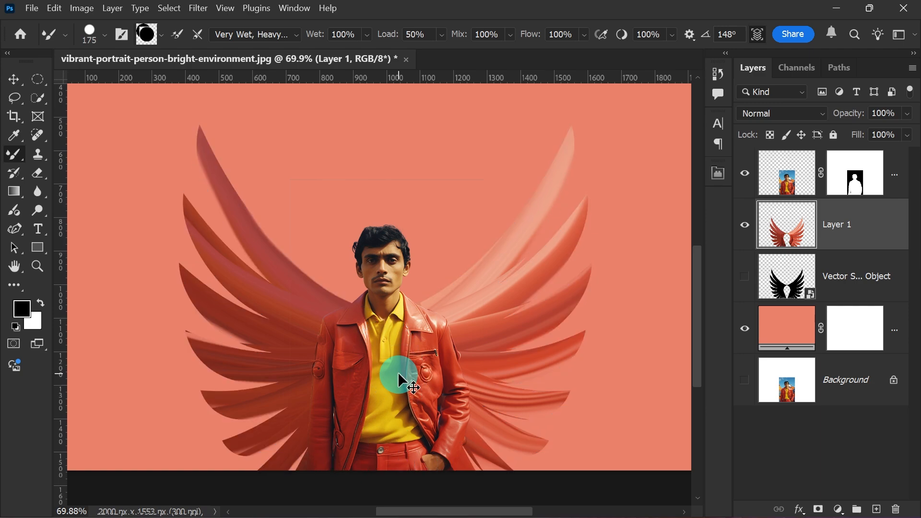
pyautogui.scroll(-1, 399, 374)
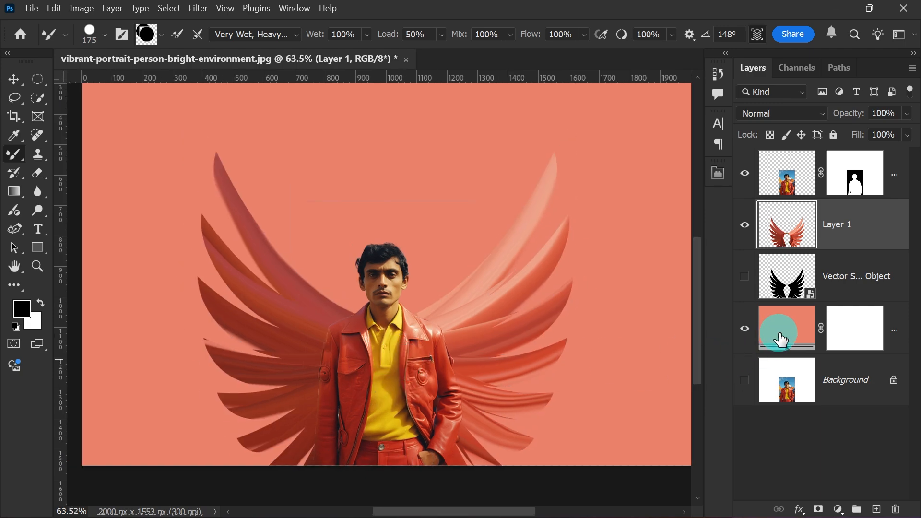
# Change the Solid Color fill layer's color to light cyan a6fcff.
pyautogui.click(780, 340)
pyautogui.doubleClick(787, 331)
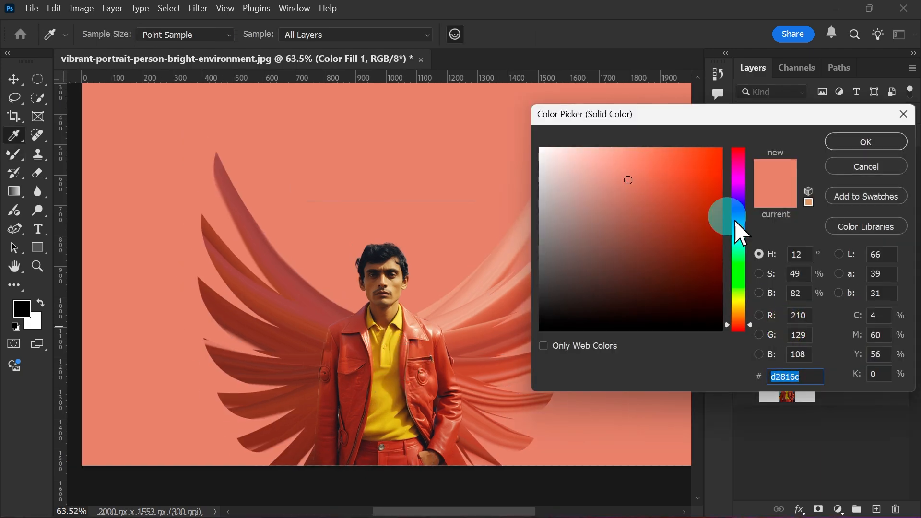
pyautogui.click(743, 238)
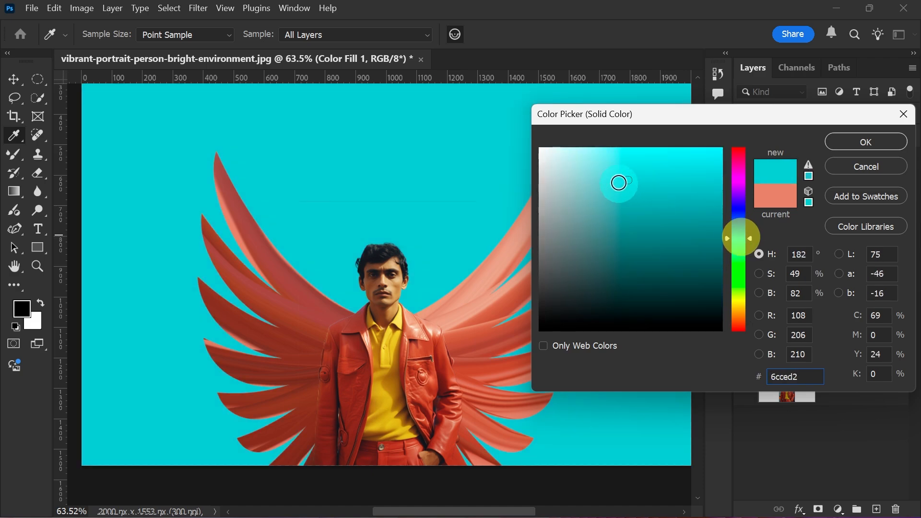
pyautogui.moveTo(619, 183); pyautogui.dragTo(617, 150)
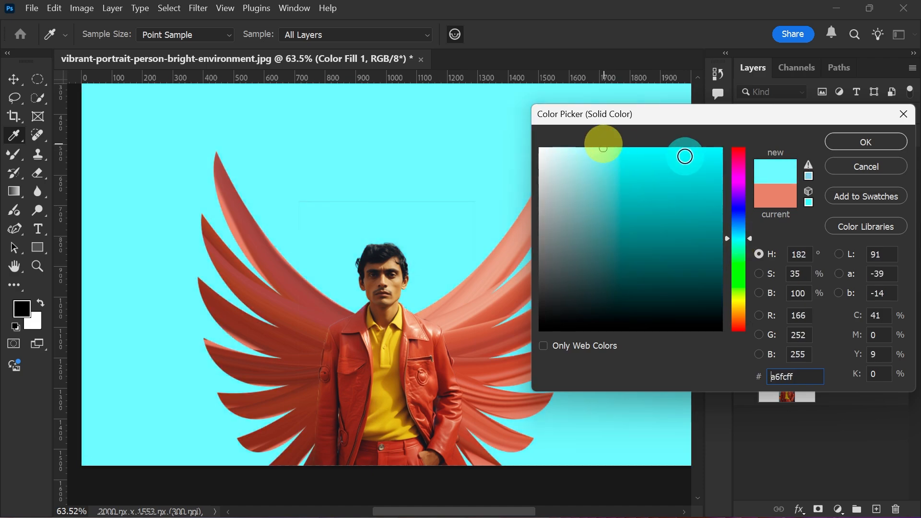
pyautogui.click(865, 142)
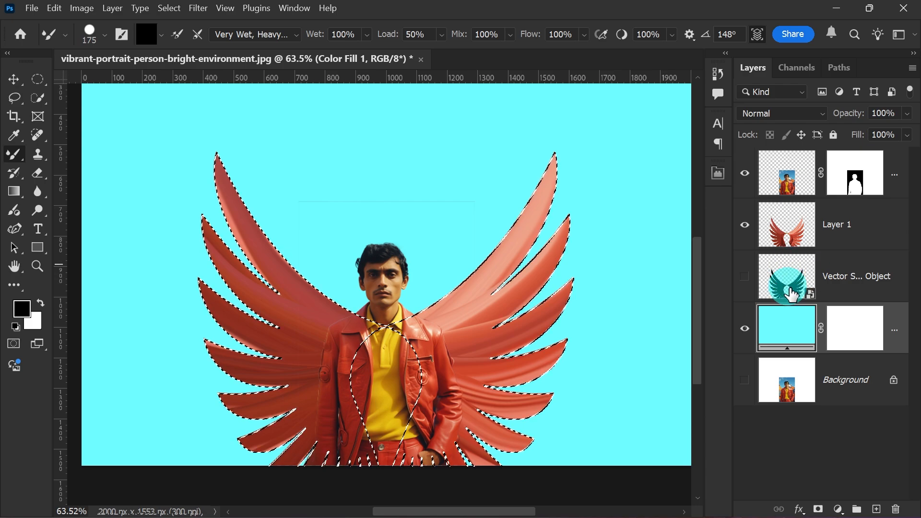
# Add an empty layer above Layer 1, naming the painted layer "wing" and the new layer "highlight".
pyautogui.click(877, 509)
pyautogui.moveTo(842, 324); pyautogui.dragTo(858, 216)
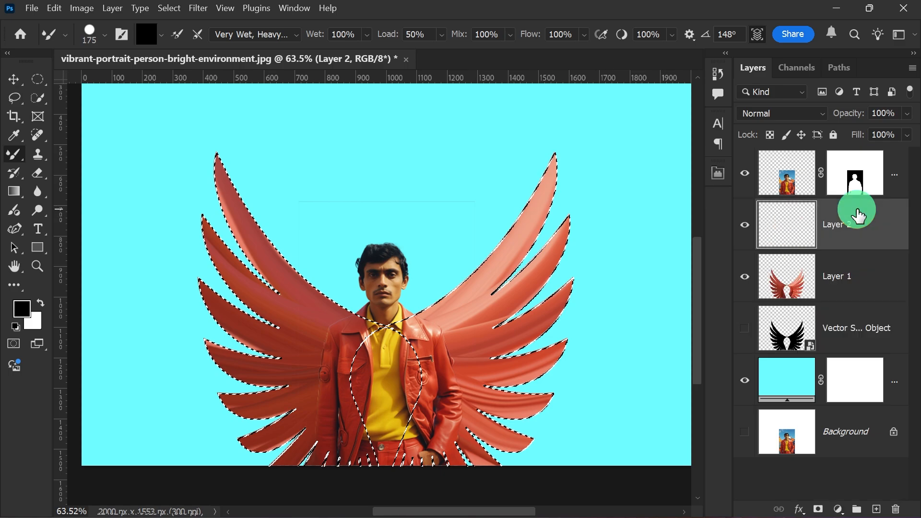
pyautogui.doubleClick(838, 283)
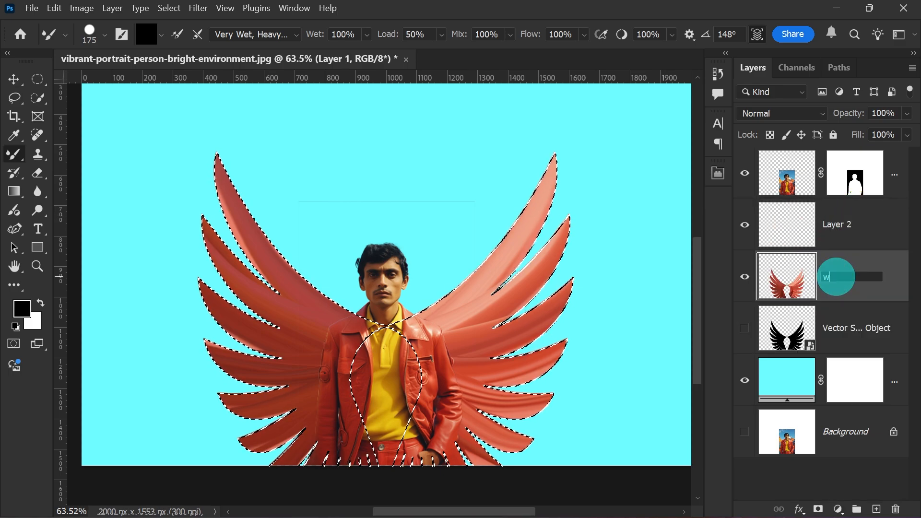
pyautogui.write('wing')
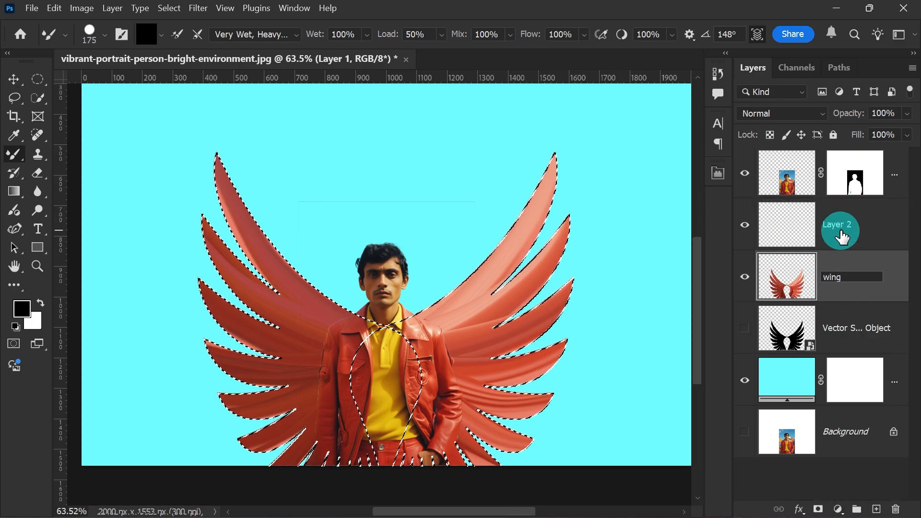
pyautogui.doubleClick(839, 226)
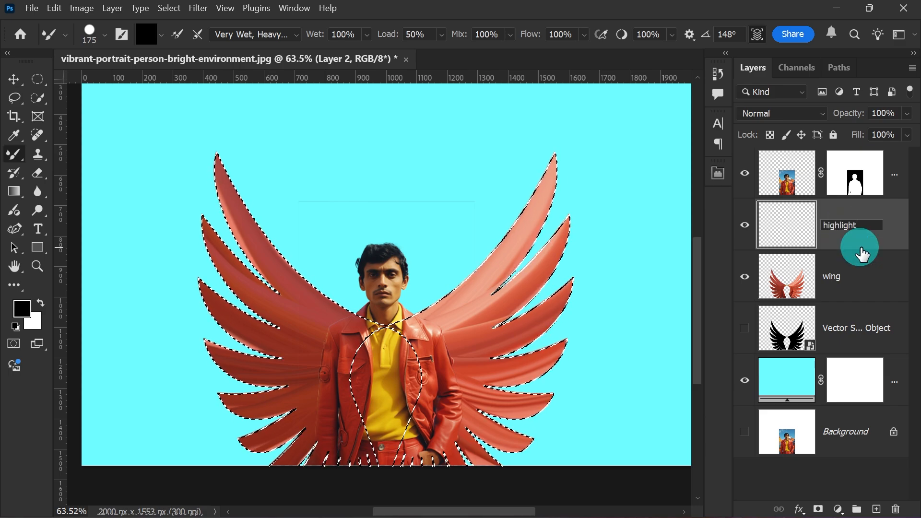
pyautogui.write('highlight')
pyautogui.press('Return')
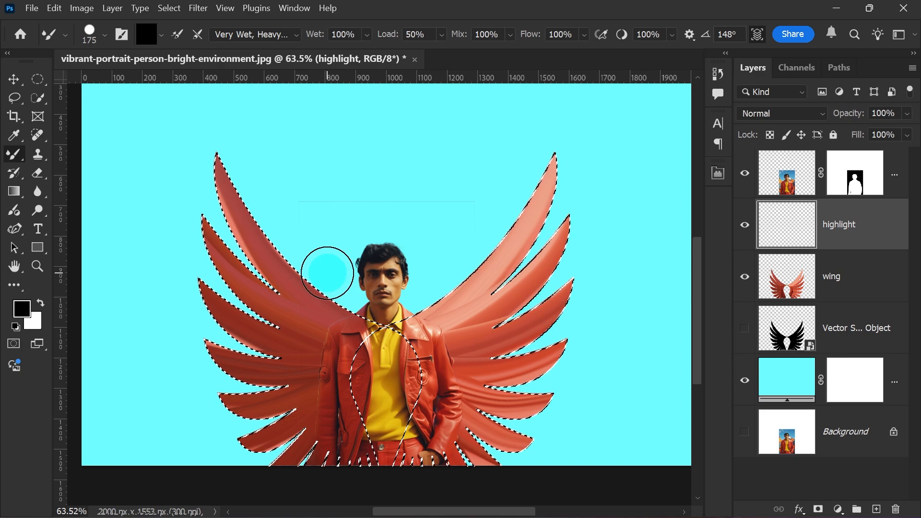
# Switch to the regular Brush tool at size 250 and set a pale yellow foreground color derived from the shirt.
pyautogui.keyDown('alt'); pyautogui.click(392, 345); pyautogui.keyUp('alt')
pyautogui.rightClick(14, 154)
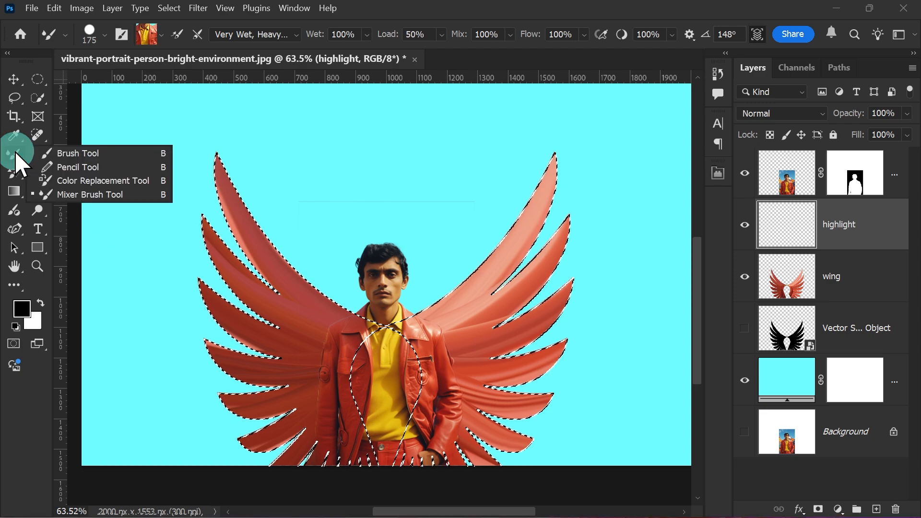
pyautogui.click(67, 154)
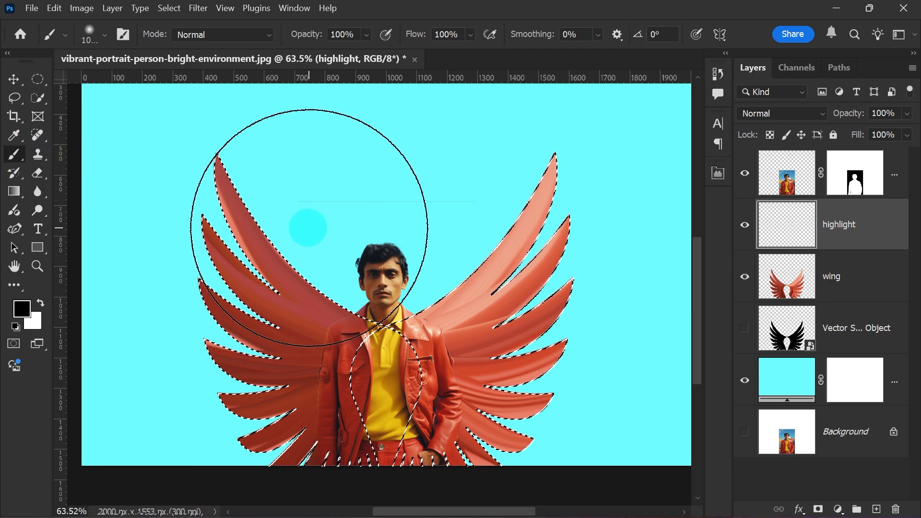
pyautogui.press('[')
pyautogui.press('[')
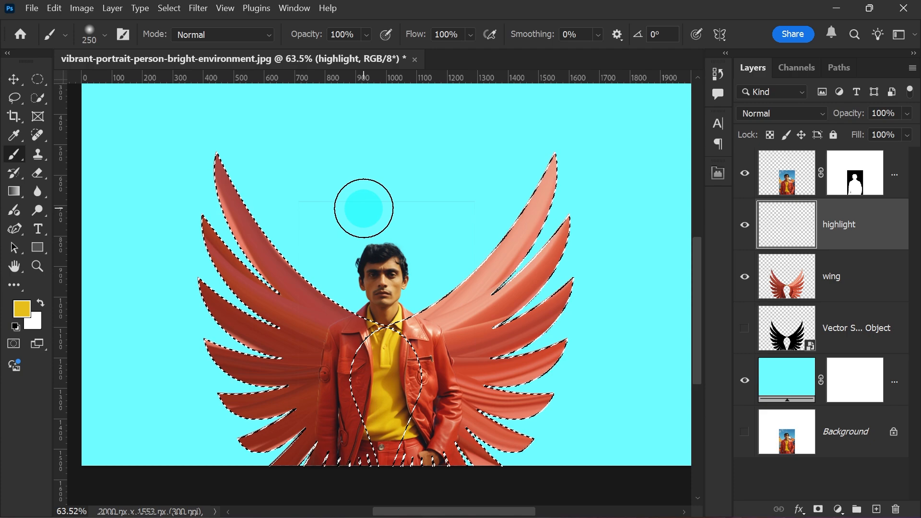
pyautogui.click(22, 309)
pyautogui.moveTo(604, 194)
pyautogui.mouseDown()
pyautogui.moveTo(597, 156)
pyautogui.moveTo(584, 148)
pyautogui.mouseUp()
pyautogui.click(848, 141)
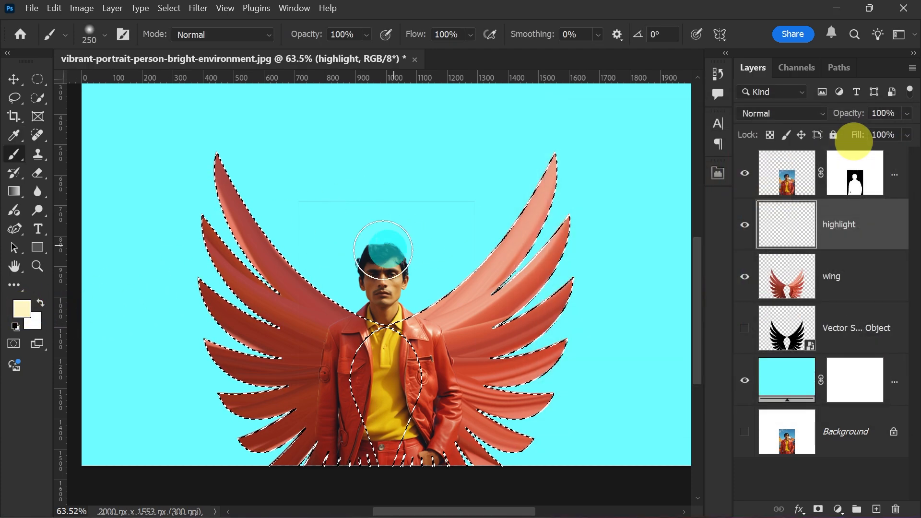
# Try a pale yellow highlight stroke with the size 250 brush near the left wing's upper tip, then undo it.
pyautogui.moveTo(257, 183); pyautogui.dragTo(244, 132)
pyautogui.hotkey('ctrl', 'z')
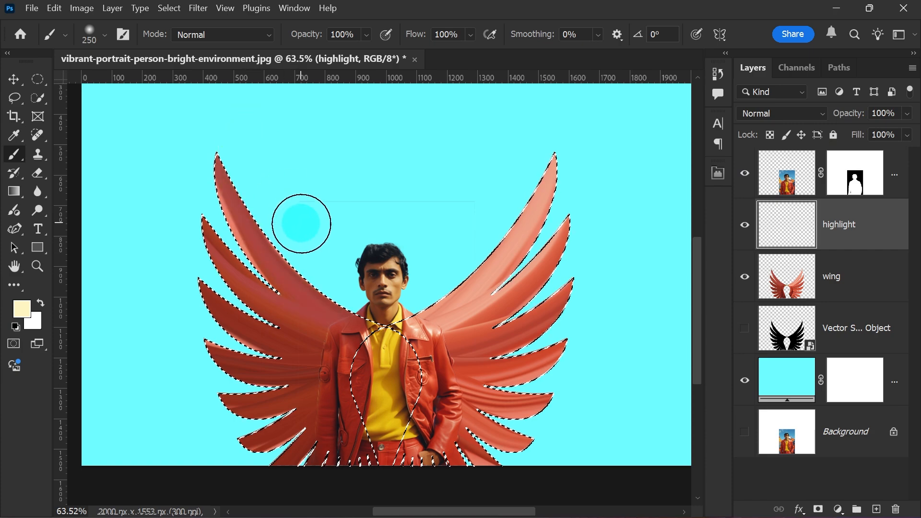
# Paint a soft pale yellow highlight along the left wing's upper edge with the brush at size 175, then deselect.
pyautogui.press('[')
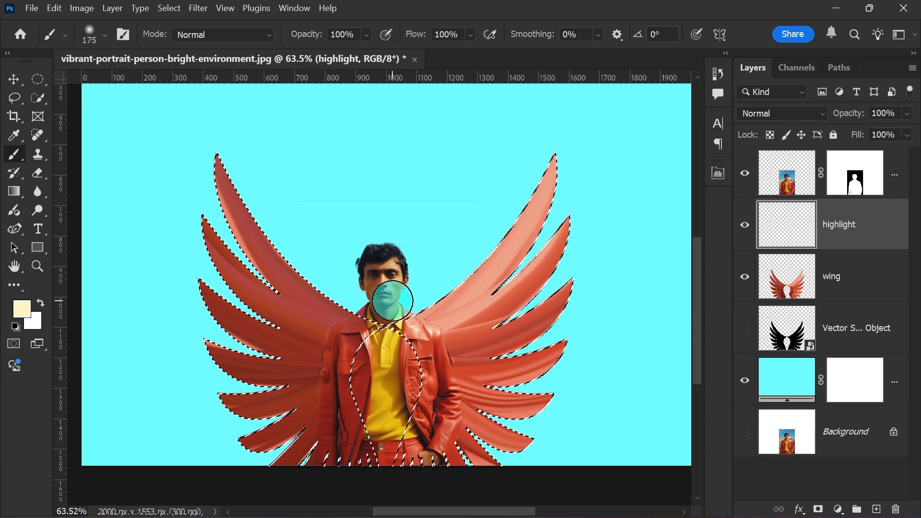
pyautogui.moveTo(339, 286)
pyautogui.mouseDown()
pyautogui.moveTo(276, 220)
pyautogui.moveTo(240, 137)
pyautogui.mouseUp()
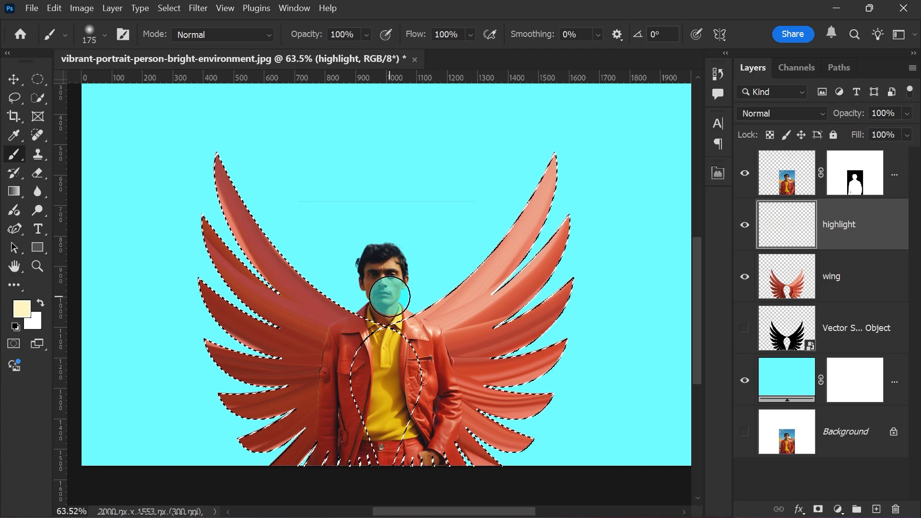
pyautogui.hotkey('ctrl', 'z')
pyautogui.moveTo(342, 285)
pyautogui.mouseDown()
pyautogui.moveTo(298, 246)
pyautogui.moveTo(245, 156)
pyautogui.mouseUp()
pyautogui.scroll(-2, 422, 211)
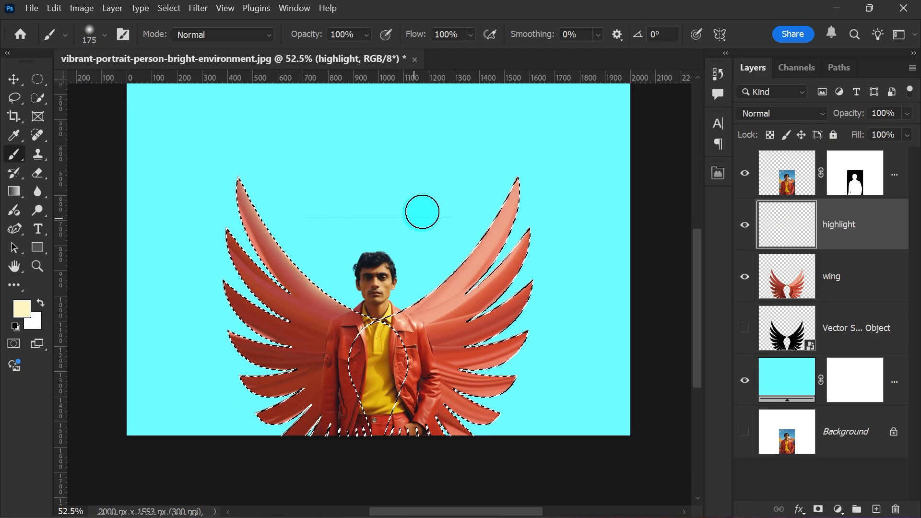
pyautogui.hotkey('ctrl', 'd')
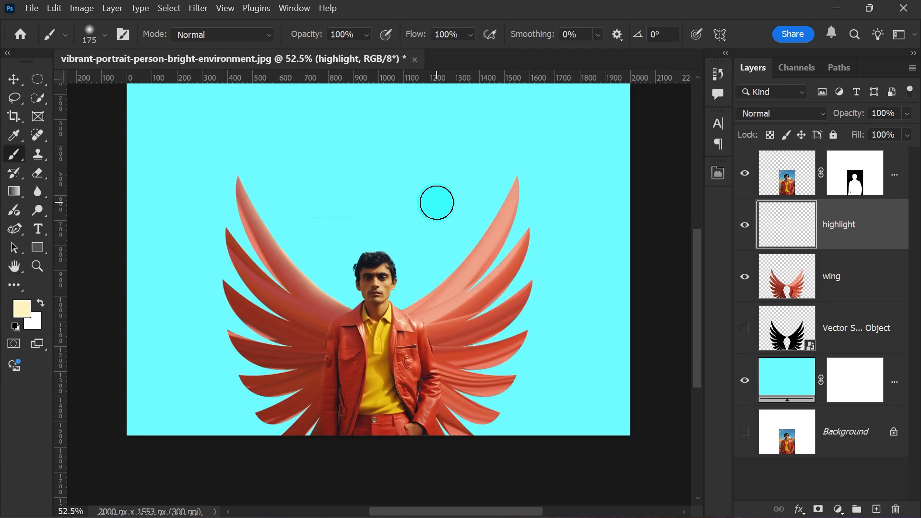
pyautogui.scroll(2, 279, 288)
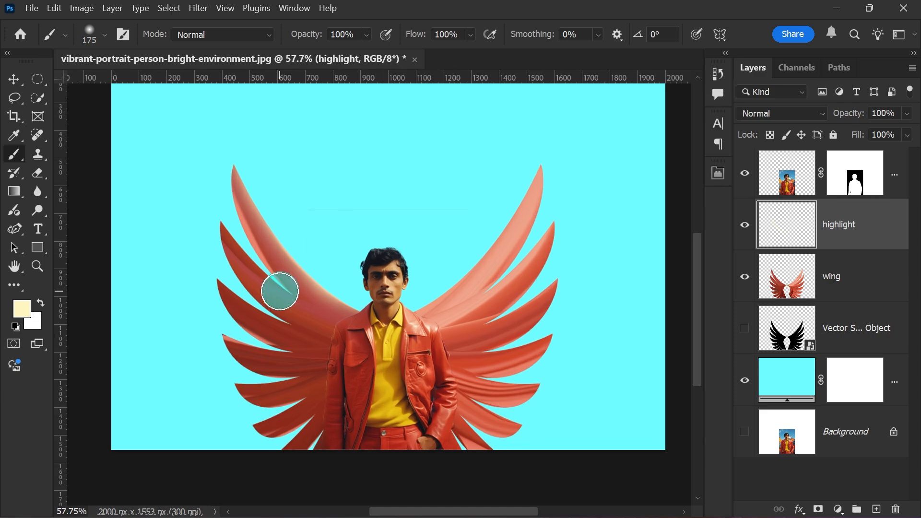
# Restore the wing selection and paint a pale yellow highlight over the left wing's top two feathers with the size 175 brush.
pyautogui.hotkey('ctrl', 'shift', 'd')
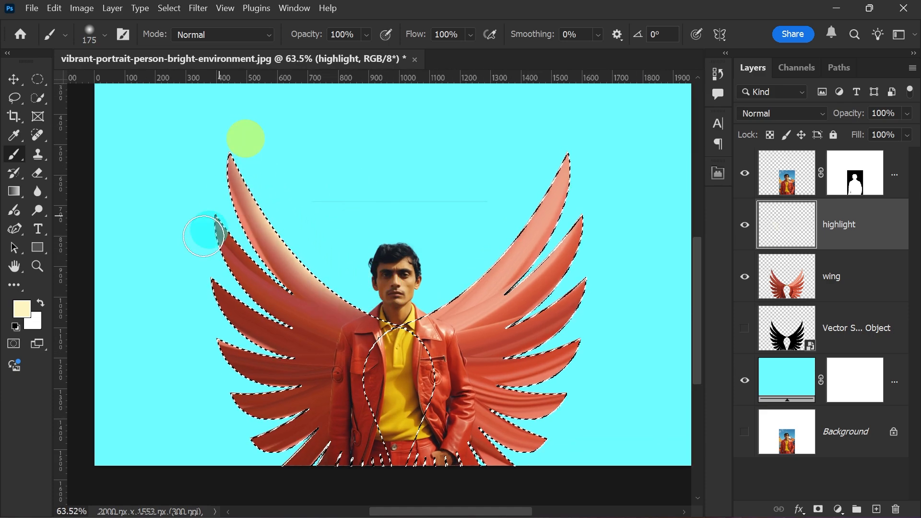
pyautogui.scroll(2, 192, 255)
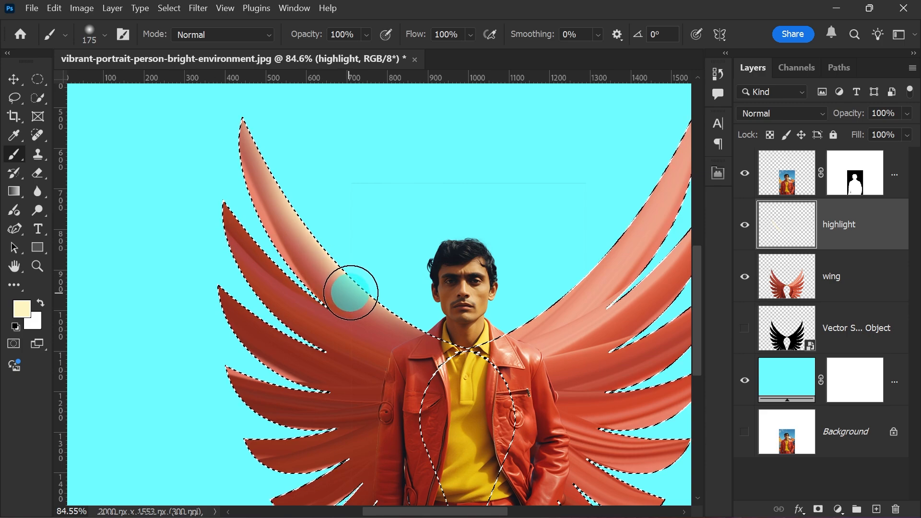
pyautogui.moveTo(354, 284)
pyautogui.mouseDown()
pyautogui.moveTo(329, 288)
pyautogui.moveTo(298, 272)
pyautogui.moveTo(263, 239)
pyautogui.moveTo(243, 195)
pyautogui.mouseUp()
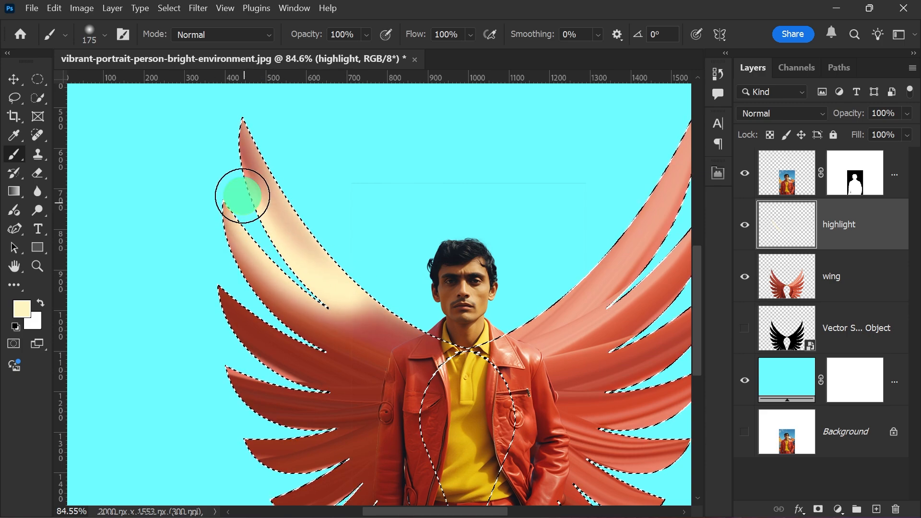
pyautogui.hotkey('ctrl', 'z')
pyautogui.moveTo(329, 287)
pyautogui.mouseDown()
pyautogui.moveTo(256, 222)
pyautogui.moveTo(235, 189)
pyautogui.mouseUp()
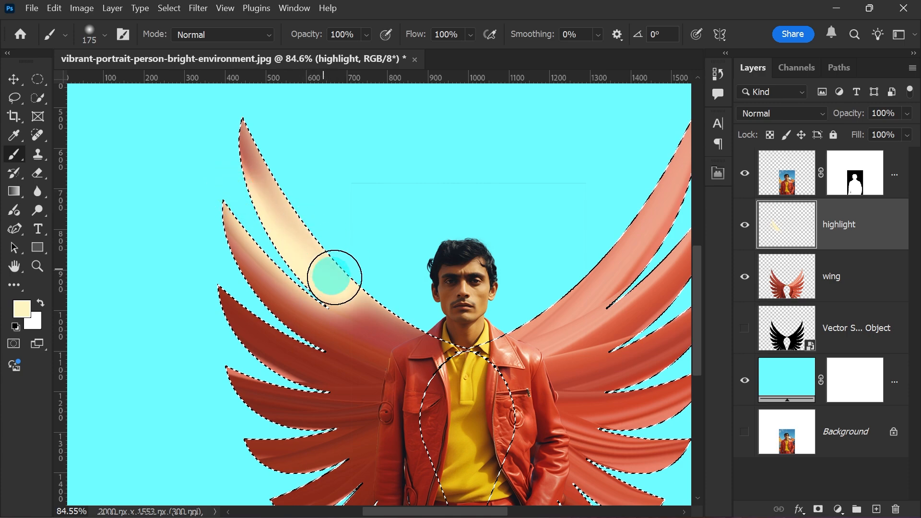
# Trim the highlight on the left wing's top two feathers with the Eraser at size 175, leaving a soft glow along the upper edge.
pyautogui.press('e')
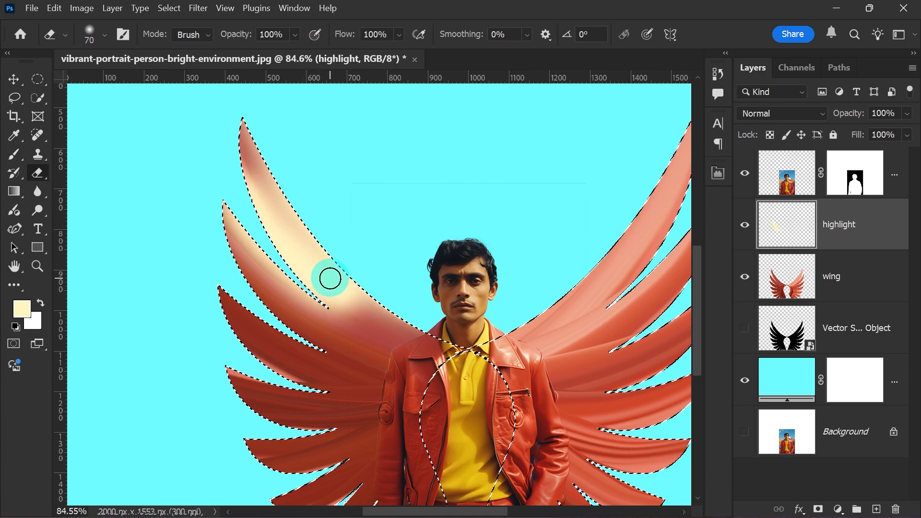
pyautogui.moveTo(266, 223); pyautogui.dragTo(290, 258)
pyautogui.press(']')
pyautogui.press(']')
pyautogui.press(']')
pyautogui.press(']')
pyautogui.press(']')
pyautogui.press(']')
pyautogui.press(']')
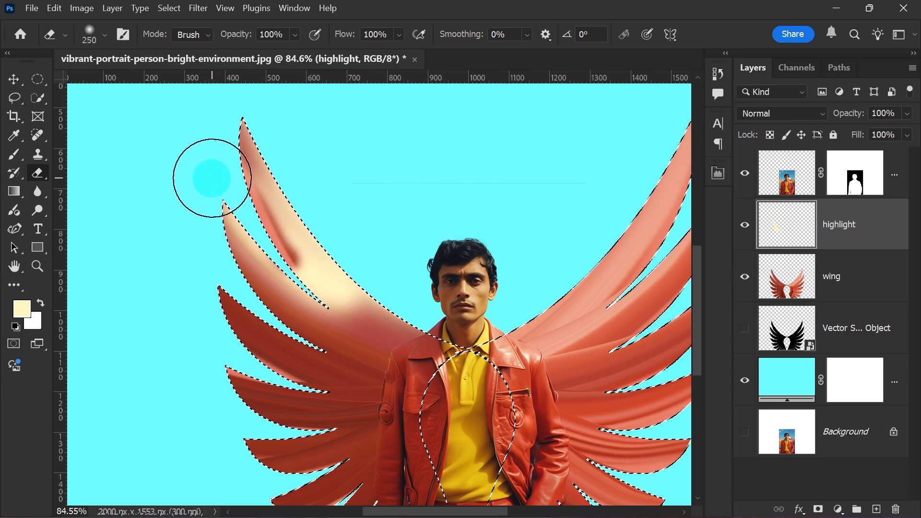
pyautogui.press('[')
pyautogui.moveTo(229, 165)
pyautogui.mouseDown()
pyautogui.moveTo(273, 243)
pyautogui.moveTo(348, 323)
pyautogui.moveTo(271, 286)
pyautogui.moveTo(226, 223)
pyautogui.moveTo(312, 304)
pyautogui.mouseUp()
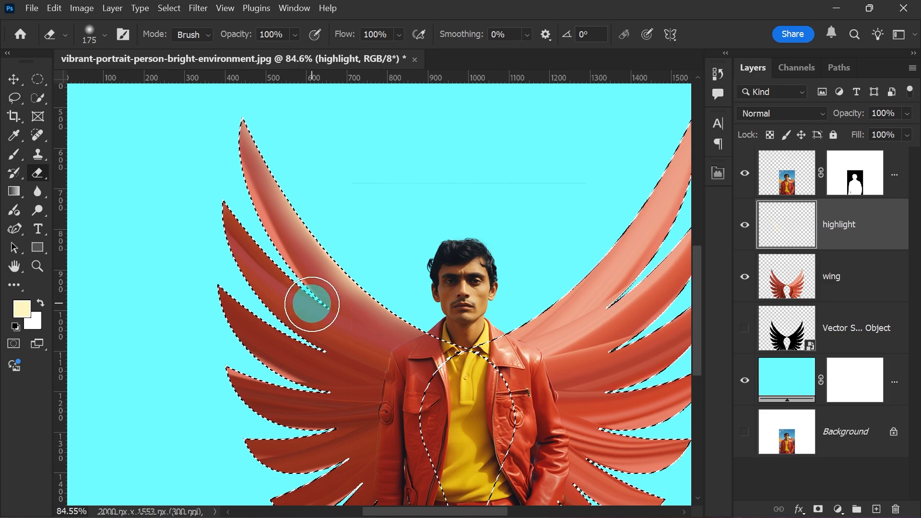
pyautogui.moveTo(416, 336)
pyautogui.mouseDown()
pyautogui.moveTo(344, 278)
pyautogui.moveTo(233, 127)
pyautogui.moveTo(254, 189)
pyautogui.moveTo(367, 305)
pyautogui.mouseUp()
# Paint highlights on the left wing's lowest feathers with the size 175 brush and soften them with the Eraser at size 80.
pyautogui.scroll(-4, 310, 239)
pyautogui.scroll(6, 290, 385)
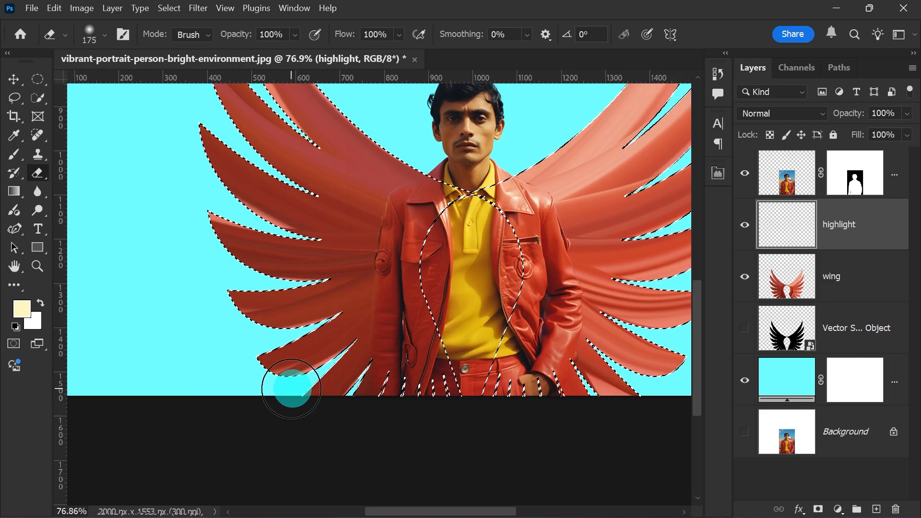
pyautogui.scroll(-2, 309, 357)
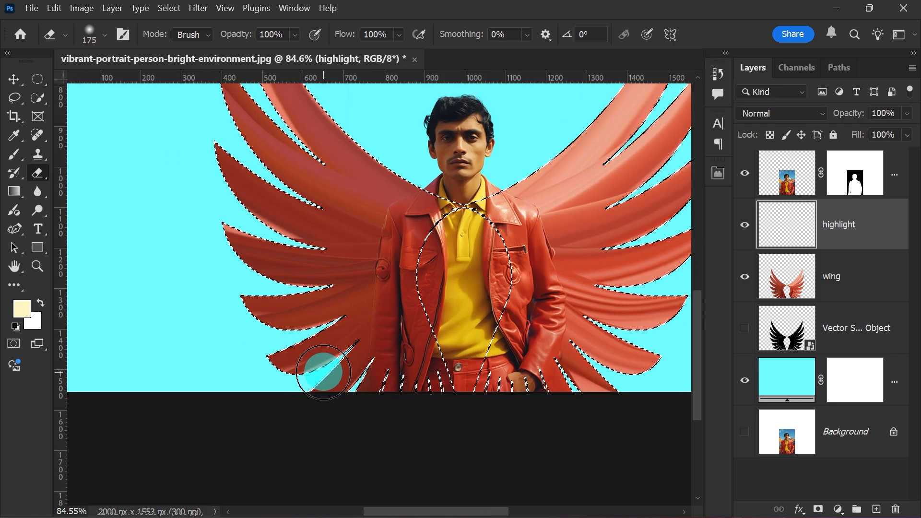
pyautogui.scroll(3, 317, 355)
pyautogui.press('b')
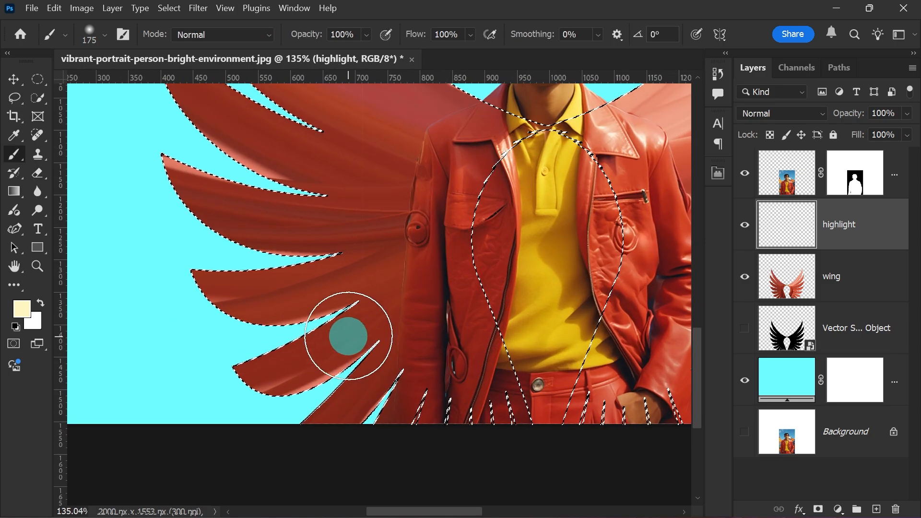
pyautogui.moveTo(351, 327)
pyautogui.mouseDown()
pyautogui.moveTo(316, 365)
pyautogui.moveTo(230, 409)
pyautogui.moveTo(221, 387)
pyautogui.moveTo(294, 343)
pyautogui.mouseUp()
pyautogui.press('e')
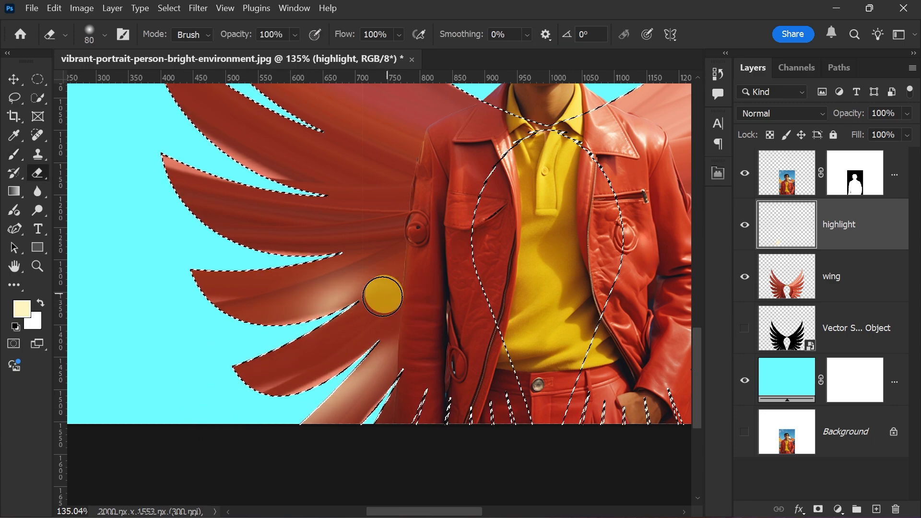
pyautogui.moveTo(382, 296); pyautogui.dragTo(418, 288)
pyautogui.moveTo(423, 346); pyautogui.dragTo(428, 355)
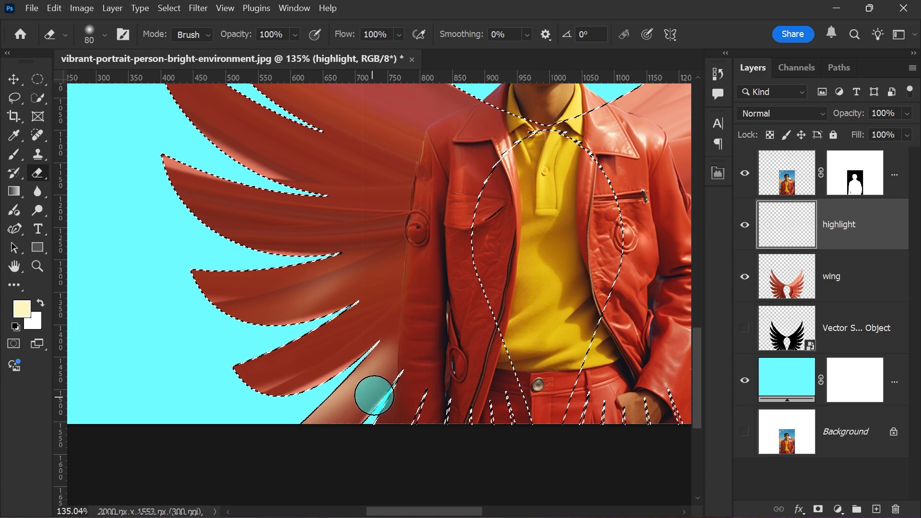
# Highlight the left wing's fifth and sixth feathers with the brush reduced to size 125, and erase the excess paint.
pyautogui.press('b')
pyautogui.moveTo(339, 267); pyautogui.dragTo(333, 280)
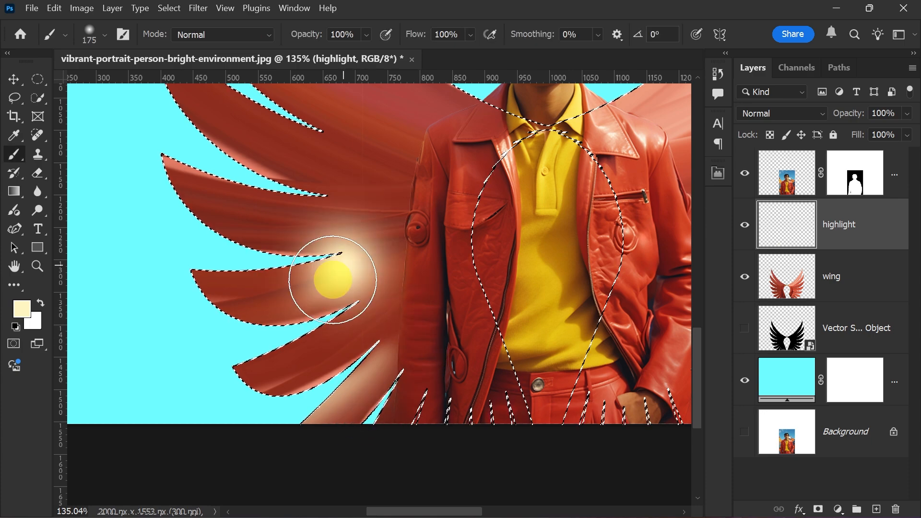
pyautogui.hotkey('ctrl', 'z')
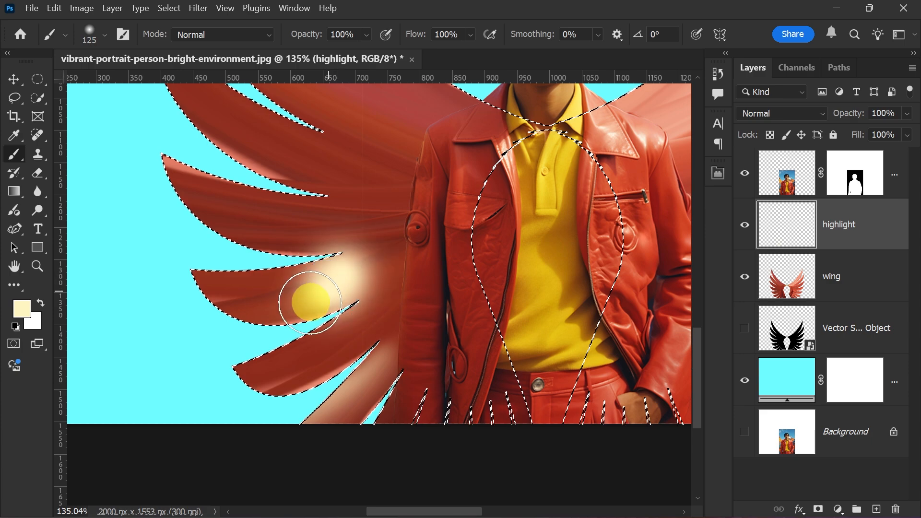
pyautogui.moveTo(228, 332); pyautogui.dragTo(165, 340)
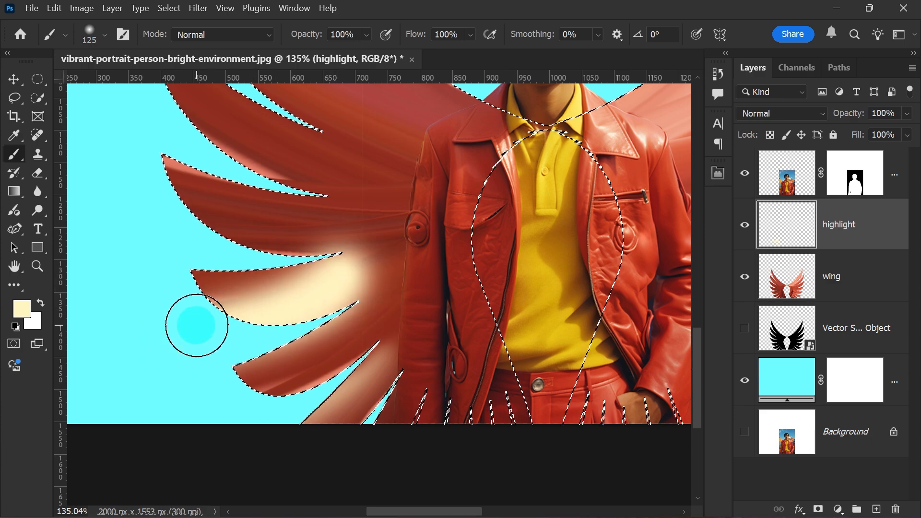
pyautogui.press('e')
pyautogui.moveTo(313, 298)
pyautogui.mouseDown()
pyautogui.moveTo(403, 258)
pyautogui.moveTo(286, 274)
pyautogui.mouseUp()
# Paint a pale yellow highlight along the left wing's fourth feather and erase most of it with the size 80 Eraser.
pyautogui.press('b')
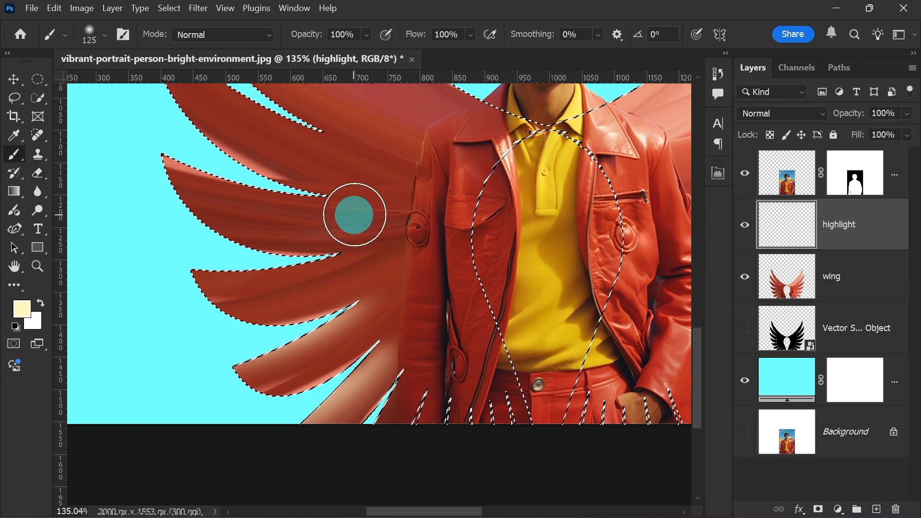
pyautogui.moveTo(357, 215); pyautogui.dragTo(321, 237)
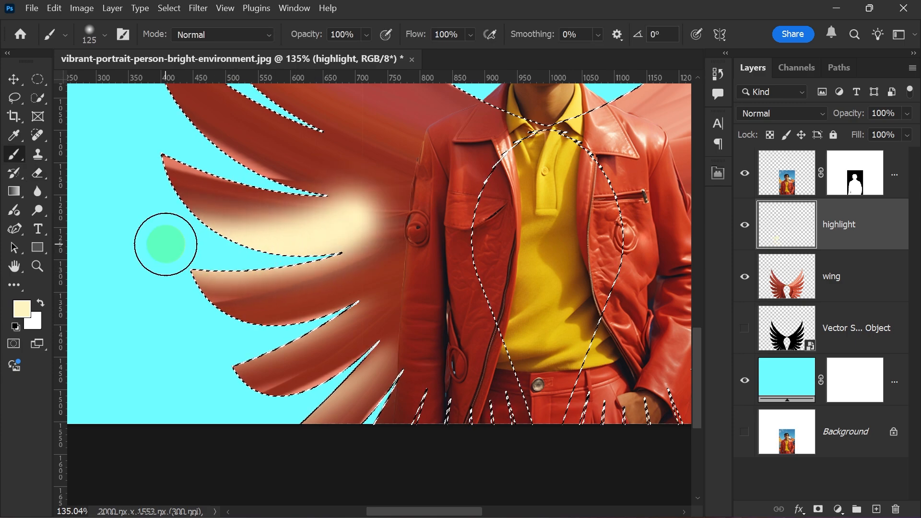
pyautogui.press('e')
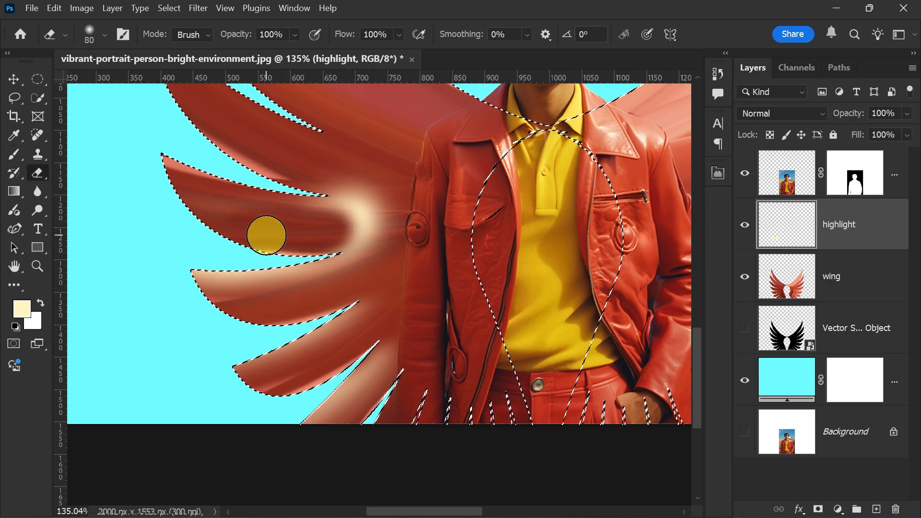
pyautogui.moveTo(266, 235)
pyautogui.mouseDown()
pyautogui.moveTo(440, 231)
pyautogui.moveTo(296, 204)
pyautogui.mouseUp()
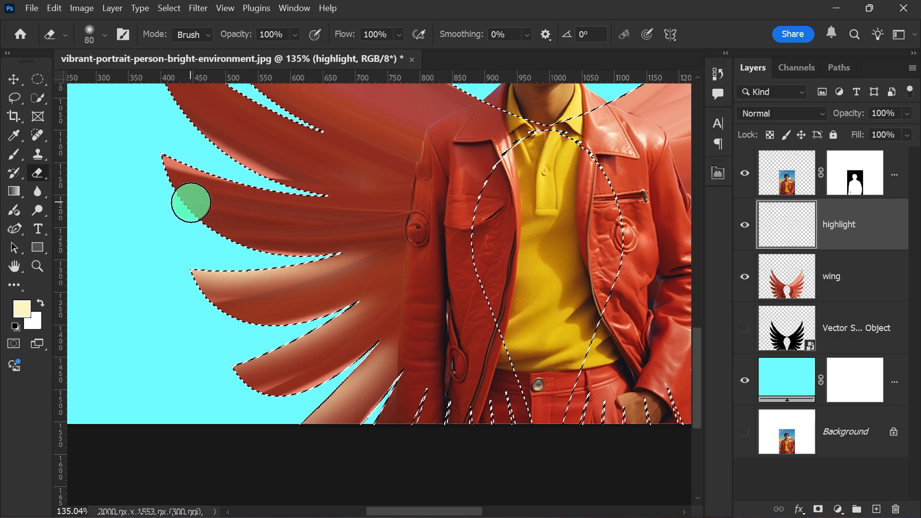
# Paint a pale yellow highlight along the left wing's third feather and blend it with the Eraser.
pyautogui.scroll(3, 196, 148)
pyautogui.scroll(-4, 287, 288)
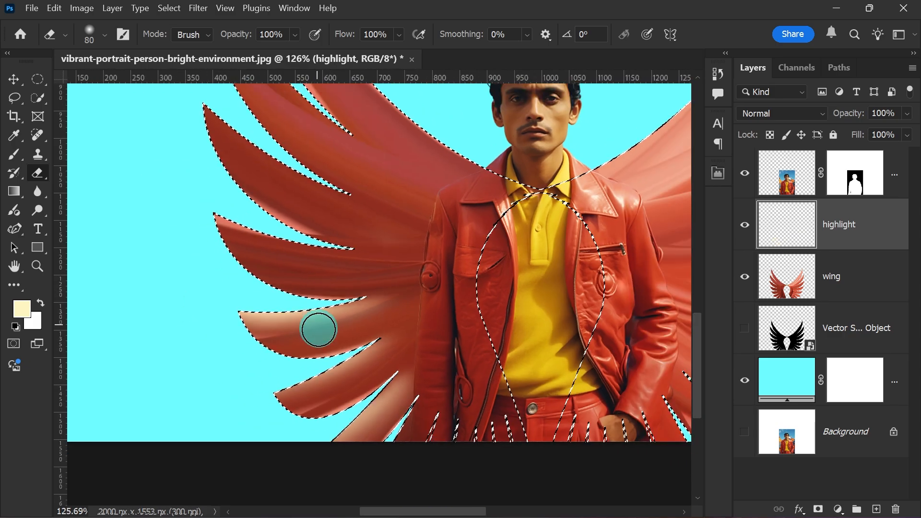
pyautogui.scroll(-3, 321, 297)
pyautogui.scroll(4, 339, 189)
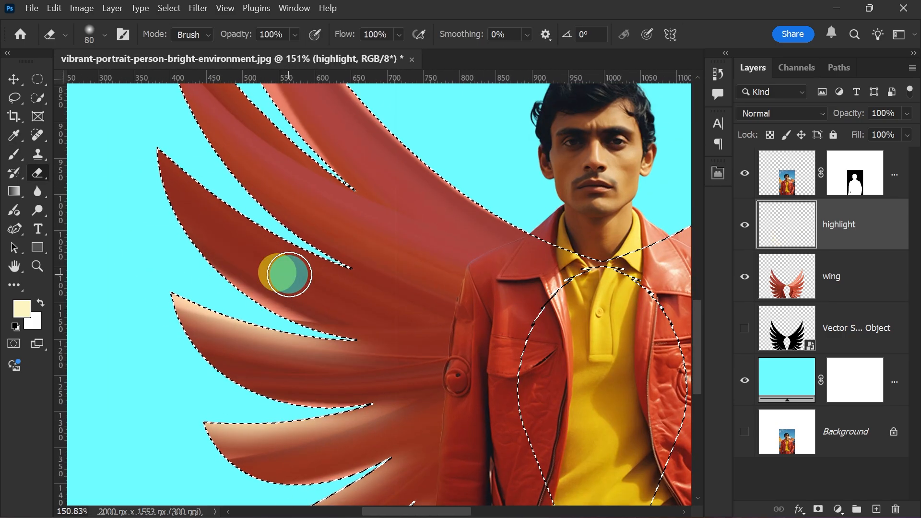
pyautogui.scroll(-1, 289, 274)
pyautogui.press('b')
pyautogui.moveTo(199, 171)
pyautogui.mouseDown()
pyautogui.moveTo(288, 212)
pyautogui.moveTo(428, 318)
pyautogui.mouseUp()
pyautogui.press('e')
# Add a matching soft highlight along the left wing's second feather, trimming it with the Eraser.
pyautogui.scroll(1, 427, 319)
pyautogui.press('b')
pyautogui.moveTo(278, 110)
pyautogui.mouseDown()
pyautogui.moveTo(477, 333)
pyautogui.moveTo(438, 300)
pyautogui.moveTo(288, 144)
pyautogui.moveTo(508, 318)
pyautogui.mouseUp()
pyautogui.press('e')
# Paint pale yellow highlights on the right wing's lowest feathers with the size 125 brush and trim them with the Eraser.
pyautogui.scroll(-3, 378, 302)
pyautogui.press('b')
pyautogui.scroll(-4, 264, 240)
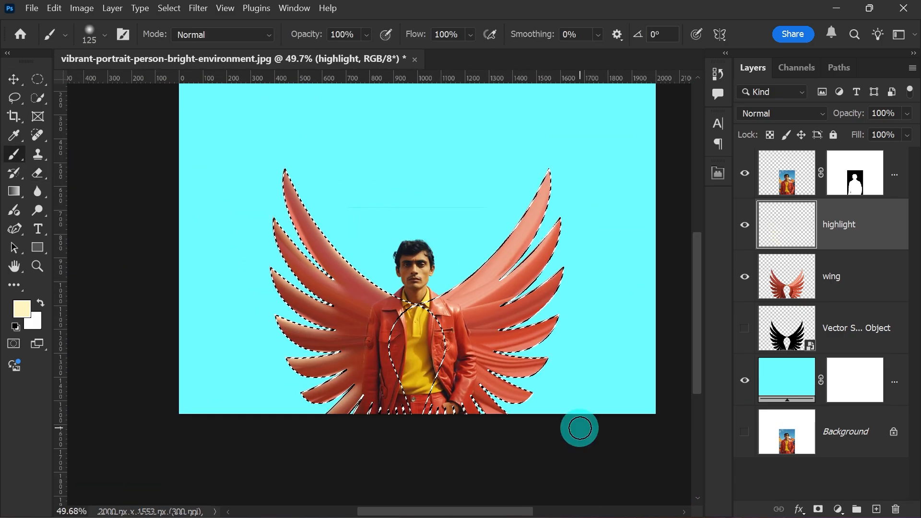
pyautogui.scroll(5, 523, 395)
pyautogui.moveTo(393, 321); pyautogui.dragTo(457, 395)
pyautogui.press('e')
pyautogui.press('b')
pyautogui.press('e')
# Highlight the right wing's middle feathers in pale yellow, erasing the excess with the Eraser at size 80.
pyautogui.press('b')
pyautogui.moveTo(379, 216); pyautogui.dragTo(614, 191)
pyautogui.press('e')
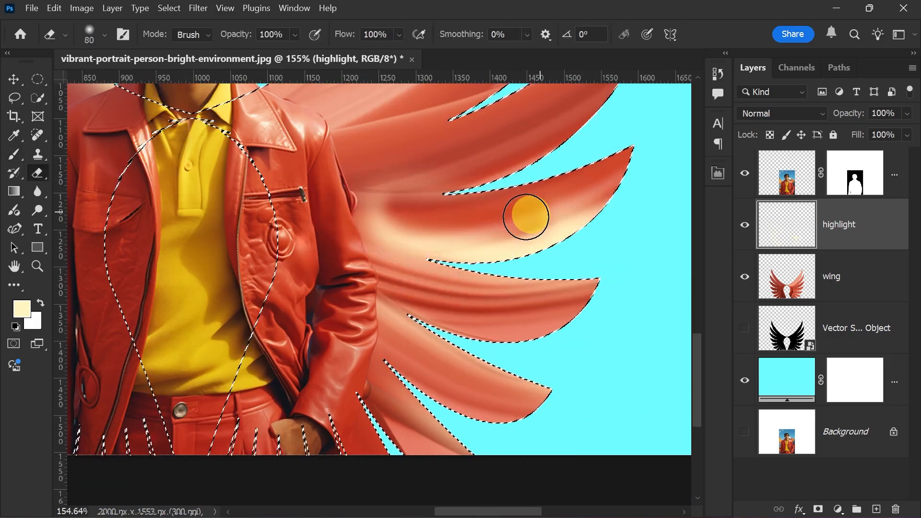
pyautogui.scroll(-1, 542, 226)
pyautogui.press('b')
pyautogui.moveTo(571, 226); pyautogui.dragTo(365, 288)
pyautogui.press('e')
# Soften the highlights on the right wing's upper feathers with the Eraser so only thin glowing edges remain.
pyautogui.scroll(-3, 471, 315)
pyautogui.press('b')
pyautogui.press('e')
pyautogui.moveTo(442, 250)
pyautogui.mouseDown()
pyautogui.moveTo(552, 129)
pyautogui.moveTo(465, 216)
pyautogui.mouseUp()
pyautogui.scroll(1, 540, 168)
pyautogui.press('b')
pyautogui.press('e')
pyautogui.moveTo(518, 139); pyautogui.dragTo(454, 224)
# Paint a pale yellow highlight along the right wing's top inner edge with the size 125 brush, and deselect the wings.
pyautogui.scroll(-4, 454, 224)
pyautogui.press('b')
pyautogui.moveTo(403, 259); pyautogui.dragTo(506, 110)
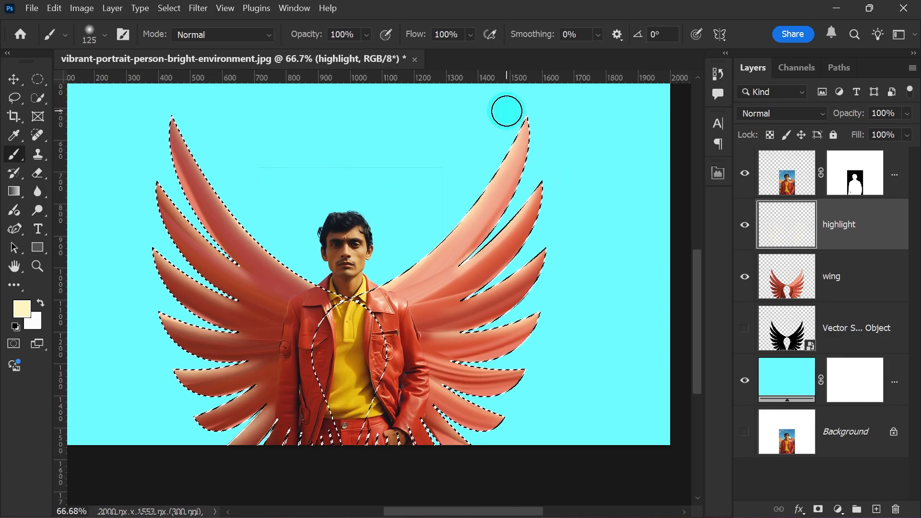
pyautogui.hotkey('ctrl', 'd')
pyautogui.scroll(-2, 432, 278)
pyautogui.scroll(1, 454, 257)
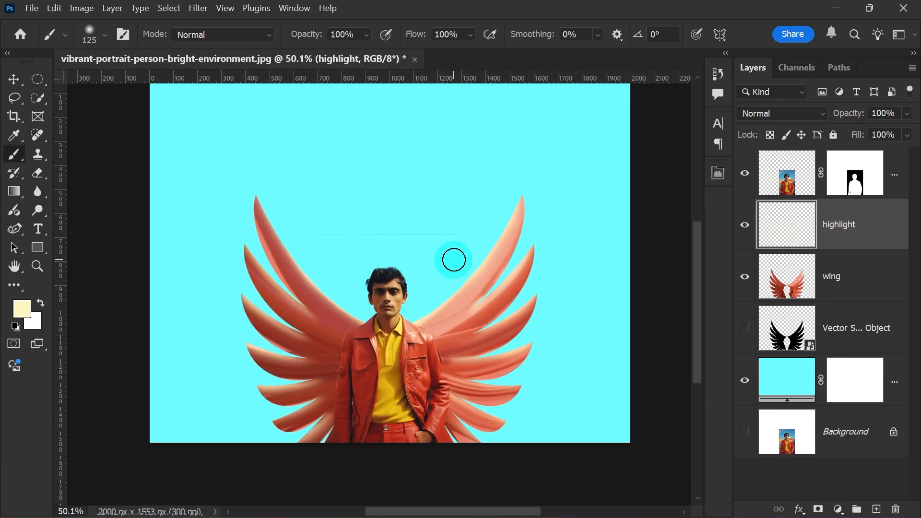
# Toggle the highlight layer's visibility repeatedly to compare the wings with and without the painted highlights.
pyautogui.click(745, 226)
pyautogui.click(745, 226)
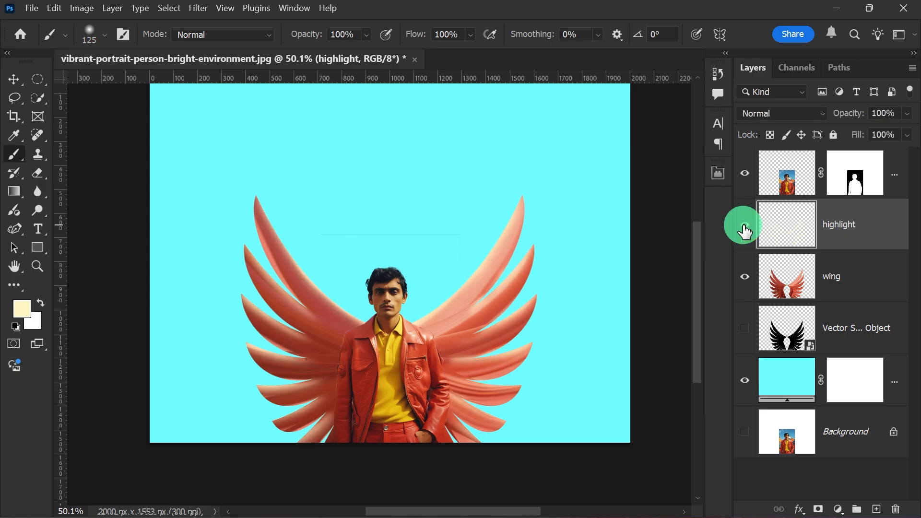
pyautogui.click(745, 227)
pyautogui.click(745, 227)
pyautogui.click(745, 227)
pyautogui.click(745, 227)
pyautogui.click(745, 226)
pyautogui.click(745, 226)
pyautogui.click(745, 227)
pyautogui.click(745, 227)
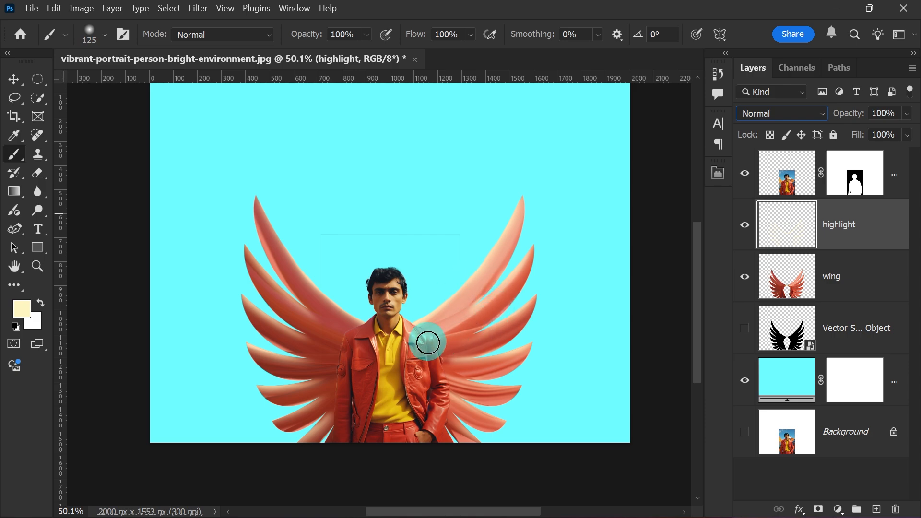
# Switch to the Move tool, select the highlight layer and change its blend mode so the highlights merge more softly with the wings.
pyautogui.click(14, 80)
pyautogui.click(78, 188)
pyautogui.scroll(5, 408, 343)
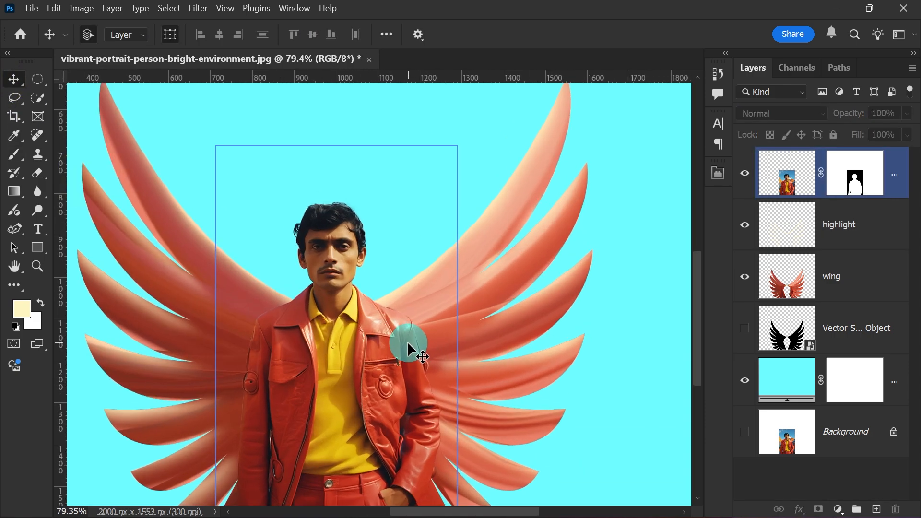
pyautogui.scroll(6, 407, 341)
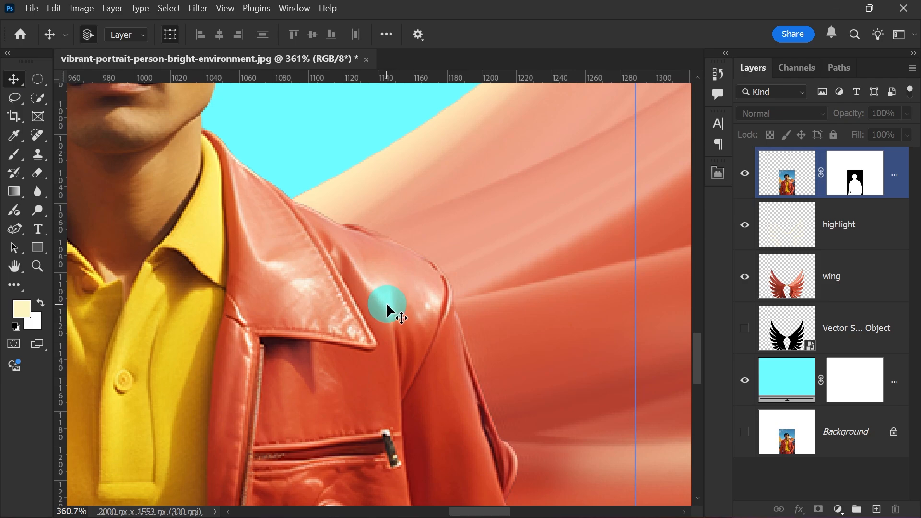
pyautogui.scroll(-6, 386, 302)
pyautogui.click(844, 259)
pyautogui.click(860, 229)
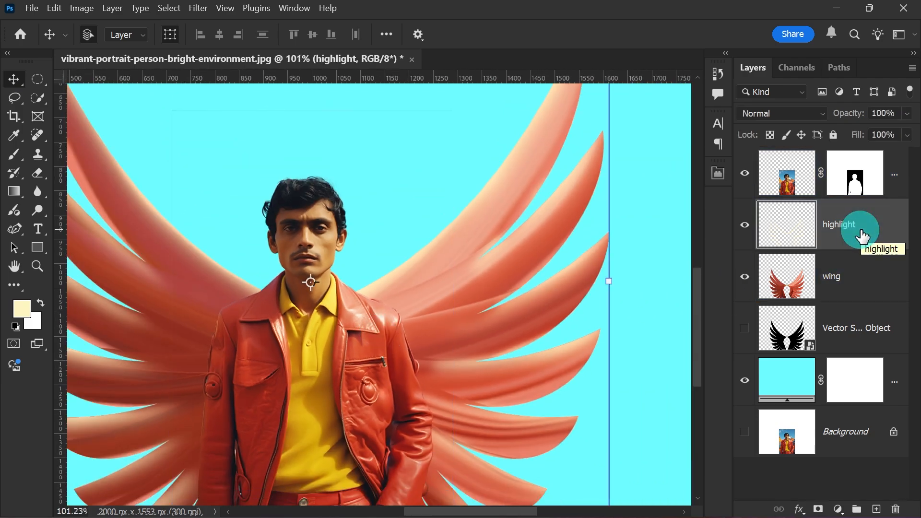
pyautogui.click(782, 113)
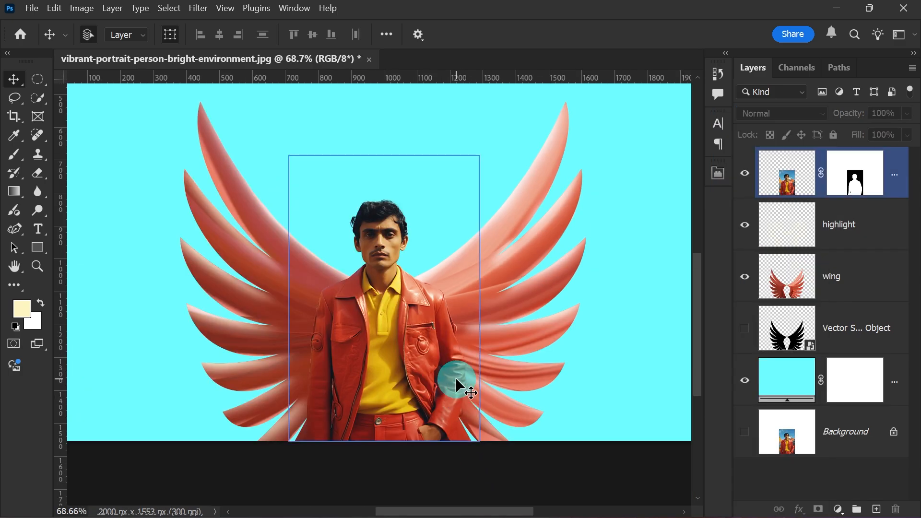
# Check the jacket sleeve's edge against the right wing up close and select the wing layer.
pyautogui.scroll(8, 456, 378)
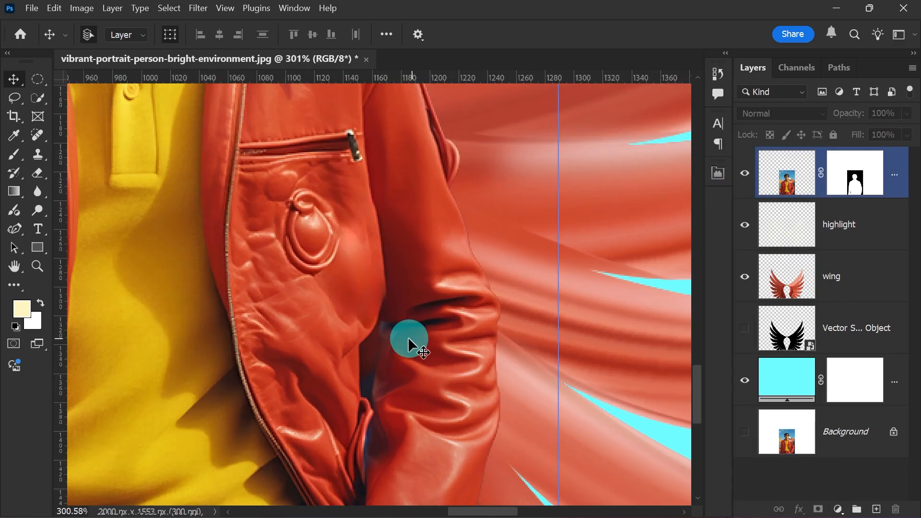
pyautogui.scroll(-8, 457, 411)
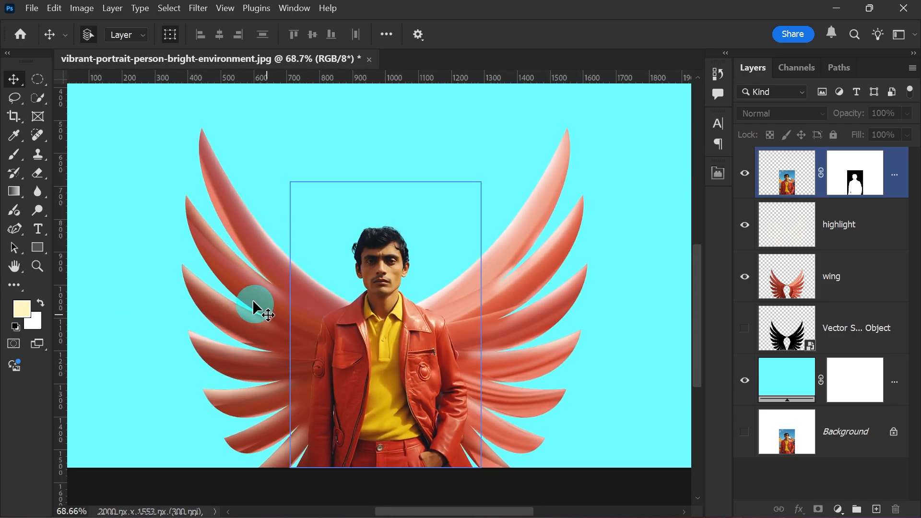
pyautogui.click(232, 249)
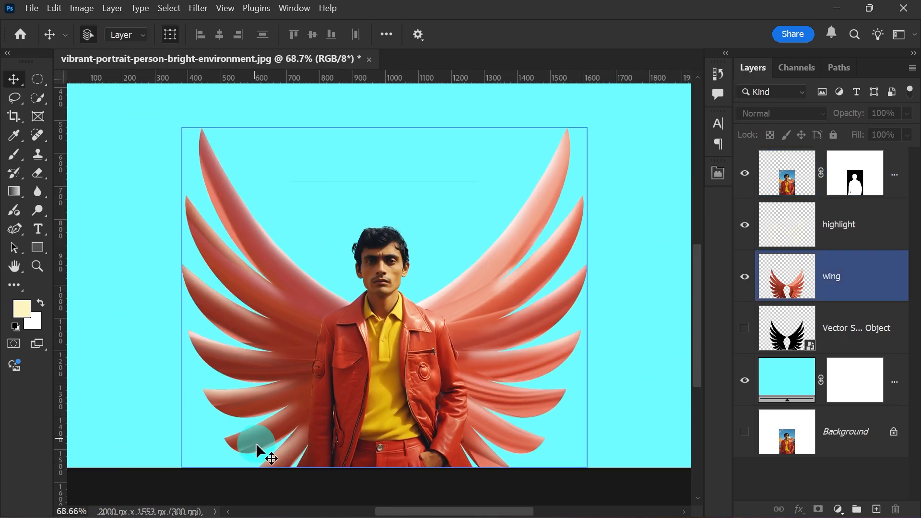
pyautogui.click(238, 345)
pyautogui.click(254, 391)
pyautogui.click(260, 408)
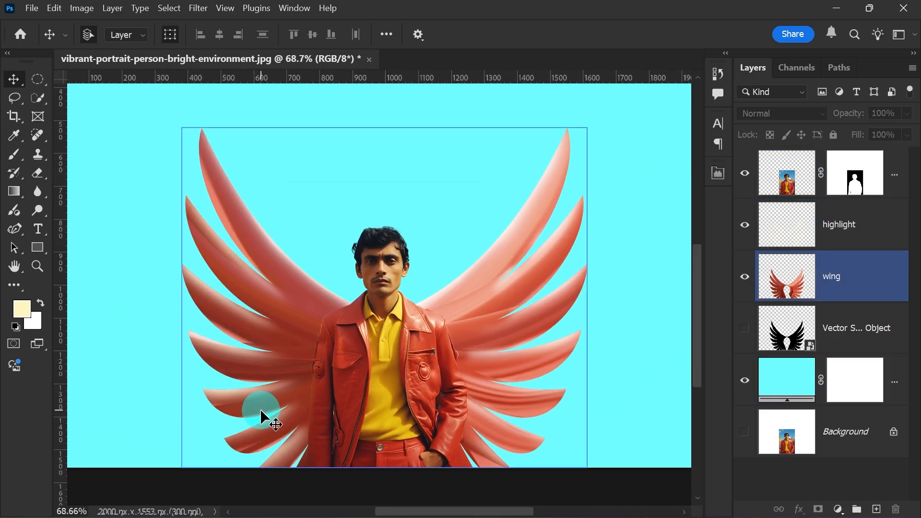
pyautogui.click(347, 337)
pyautogui.click(275, 323)
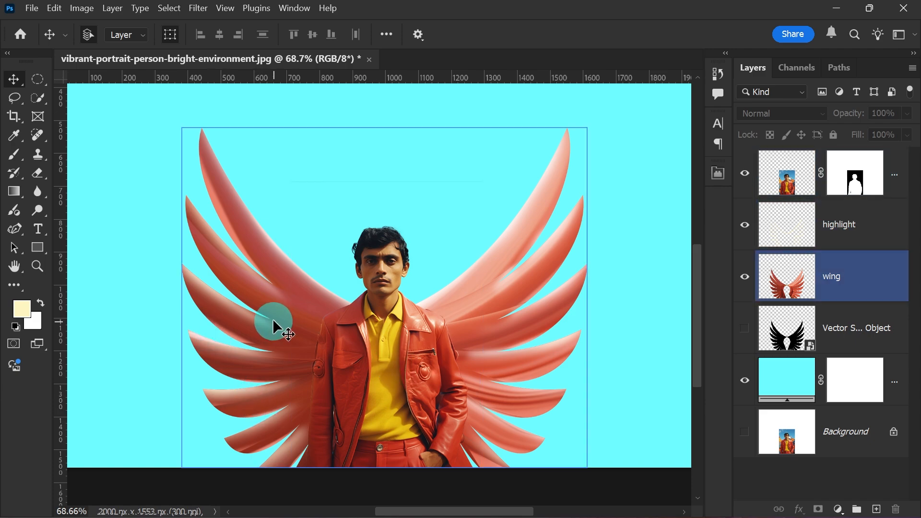
pyautogui.click(384, 349)
pyautogui.click(386, 359)
pyautogui.click(387, 359)
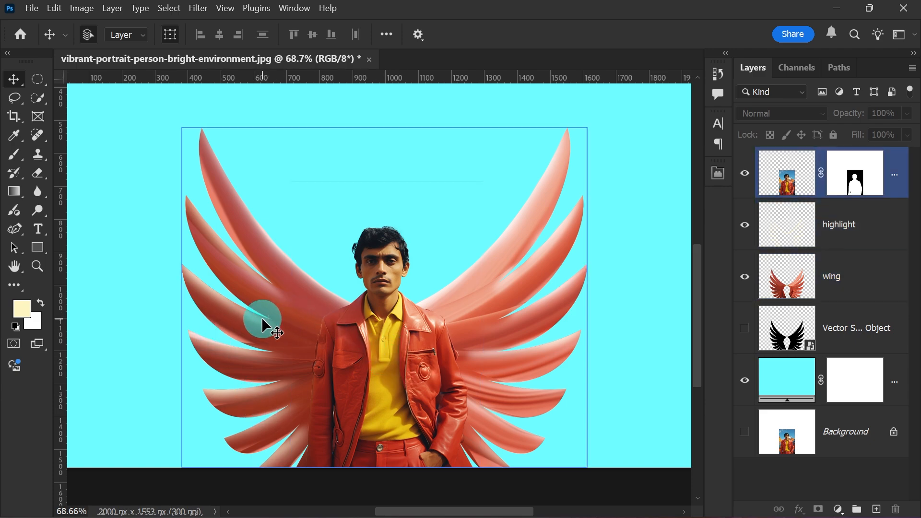
pyautogui.click(325, 322)
pyautogui.click(349, 341)
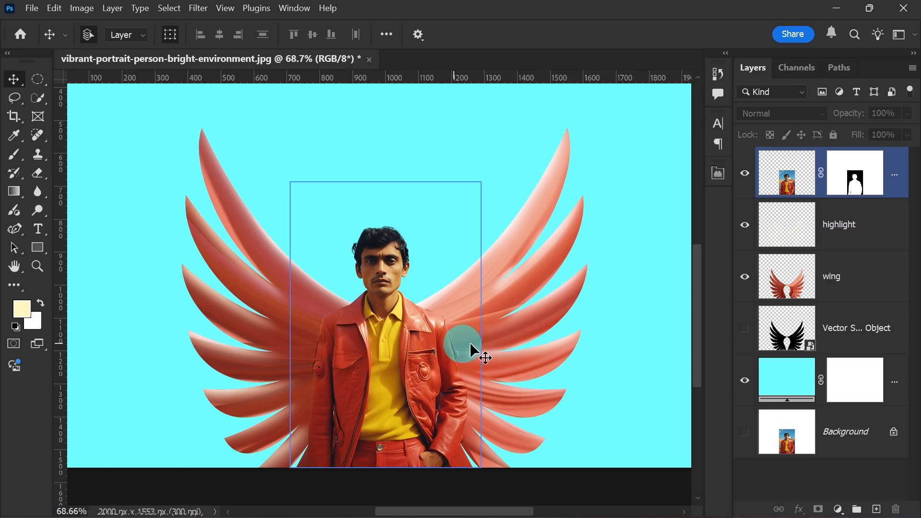
# Load the wing shape as a selection from the hidden Vector Smart Object layer.
pyautogui.click(793, 342)
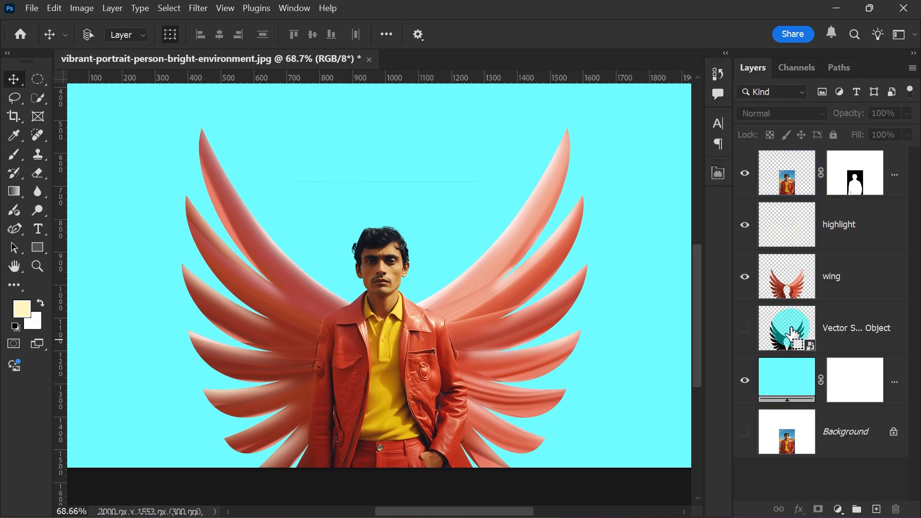
pyautogui.keyDown('ctrl'); pyautogui.click(791, 331); pyautogui.keyUp('ctrl')
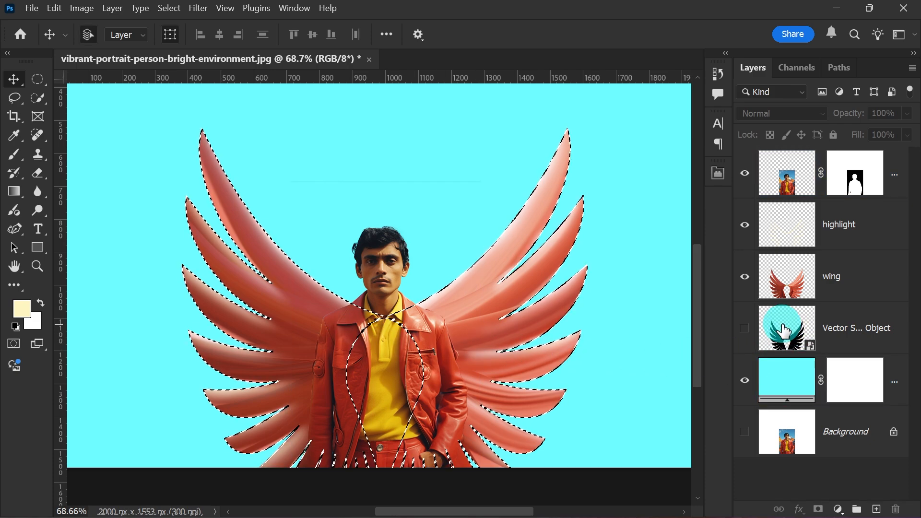
pyautogui.click(879, 402)
# Create a new layer above the highlight layer, name it "shadows", and make it the active layer.
pyautogui.click(876, 509)
pyautogui.moveTo(837, 173); pyautogui.dragTo(847, 232)
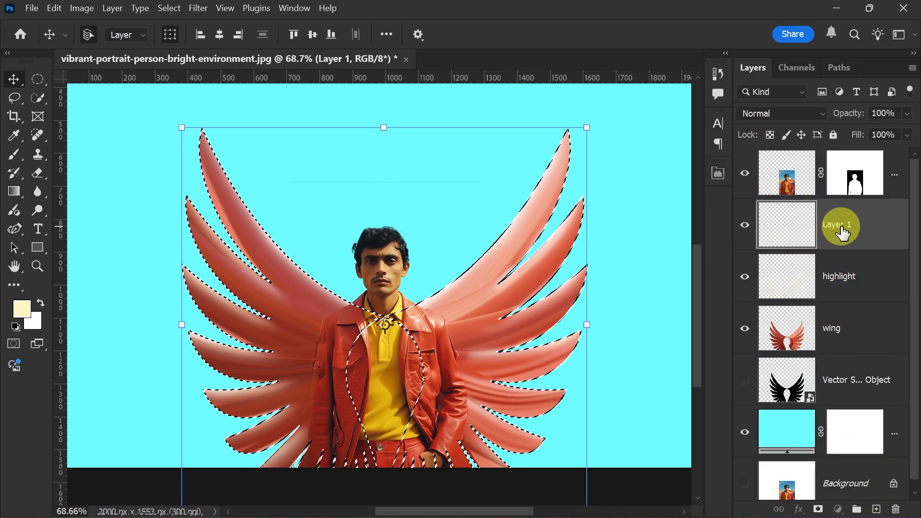
pyautogui.doubleClick(844, 225)
pyautogui.write('shadows')
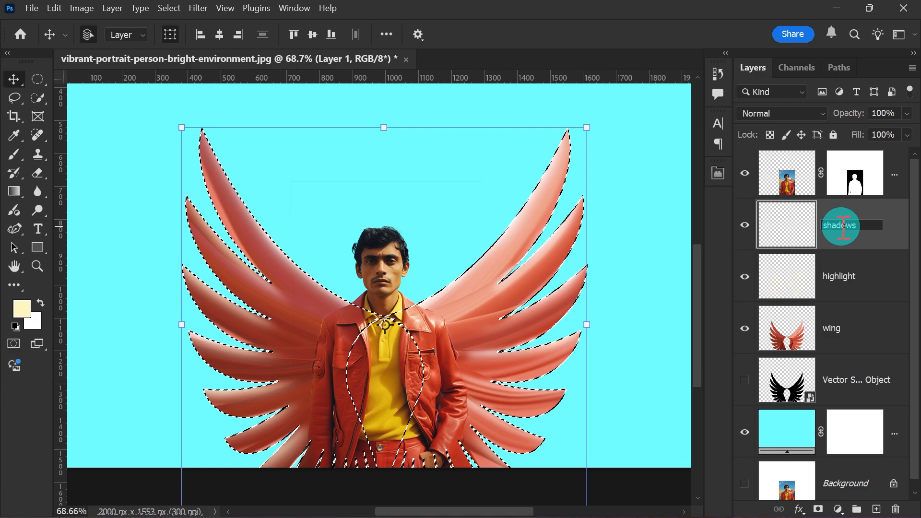
pyautogui.click(844, 264)
pyautogui.click(847, 237)
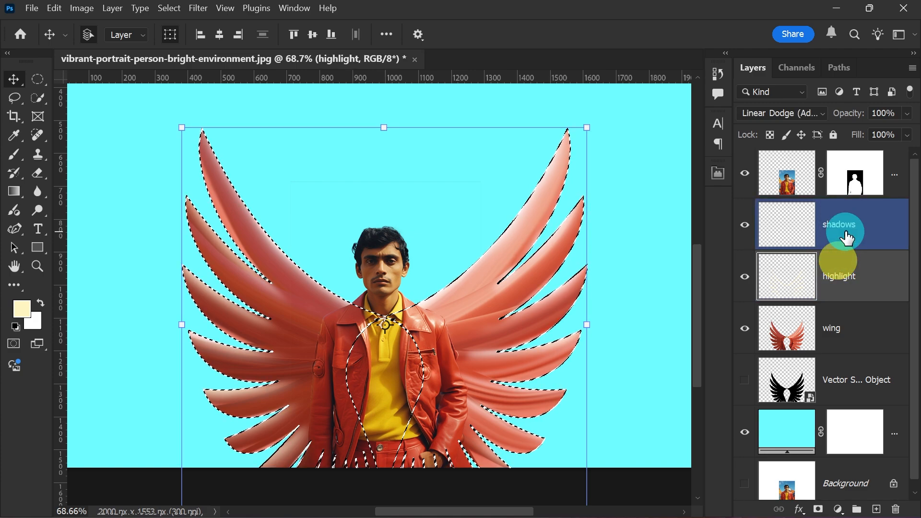
# Paint black shadows on the left wing's two uppermost feathers with the size 125 brush, and thin them with the size 80 eraser.
pyautogui.press('b')
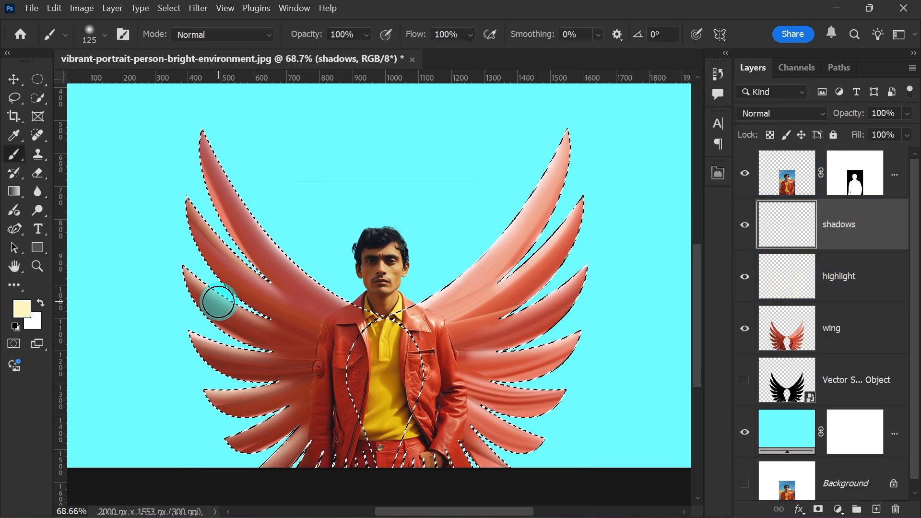
pyautogui.scroll(1, 194, 229)
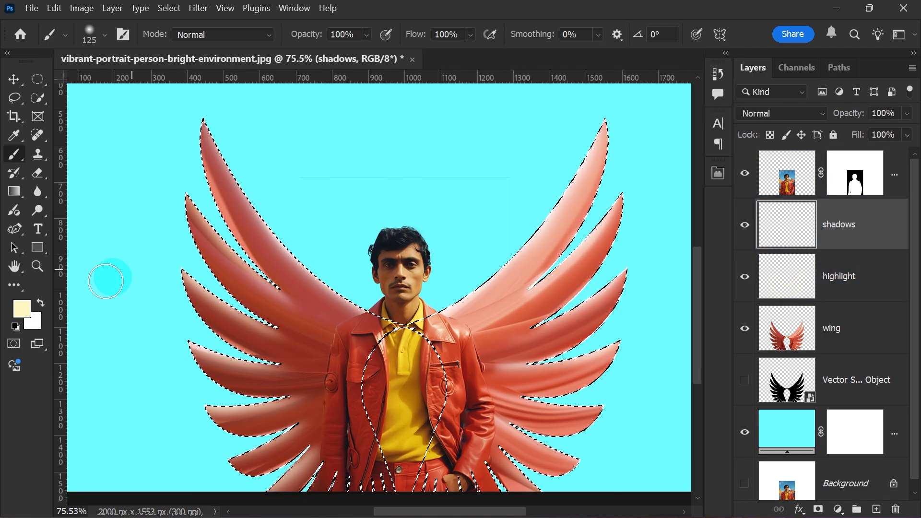
pyautogui.click(20, 323)
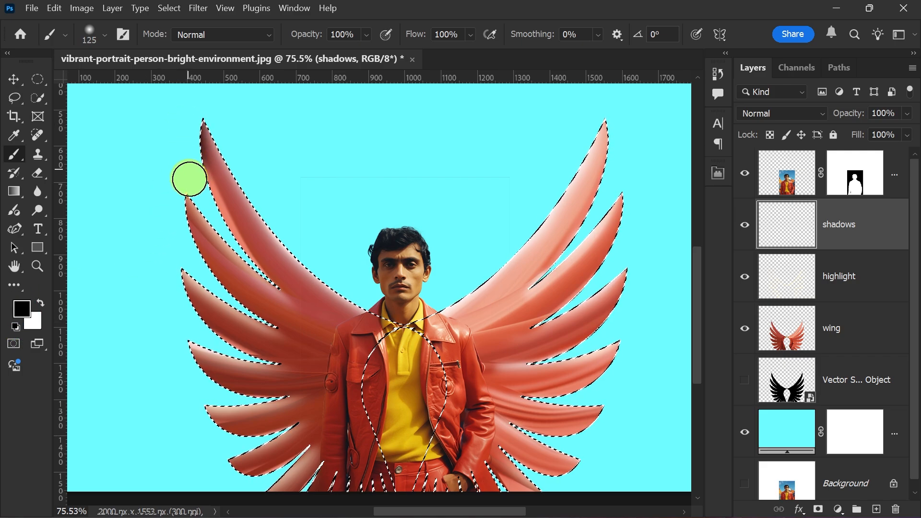
pyautogui.moveTo(187, 196); pyautogui.dragTo(223, 248)
pyautogui.scroll(4, 273, 297)
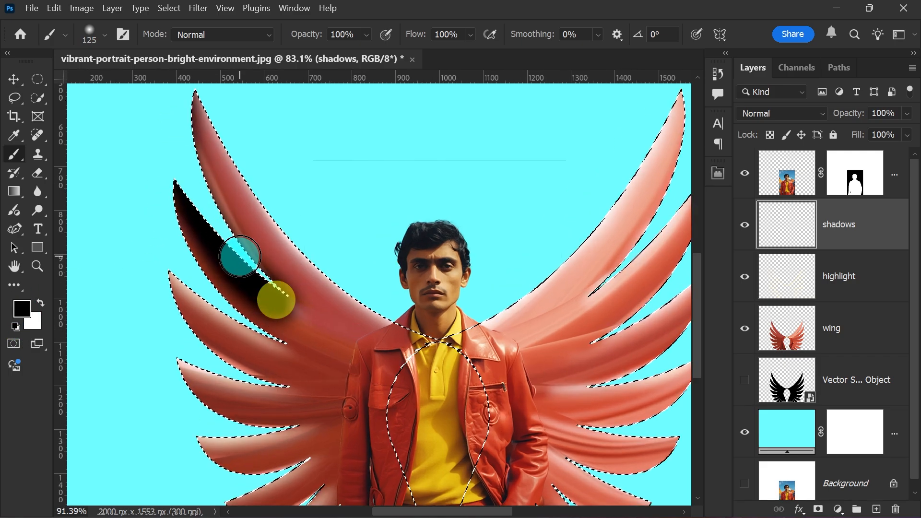
pyautogui.press('e')
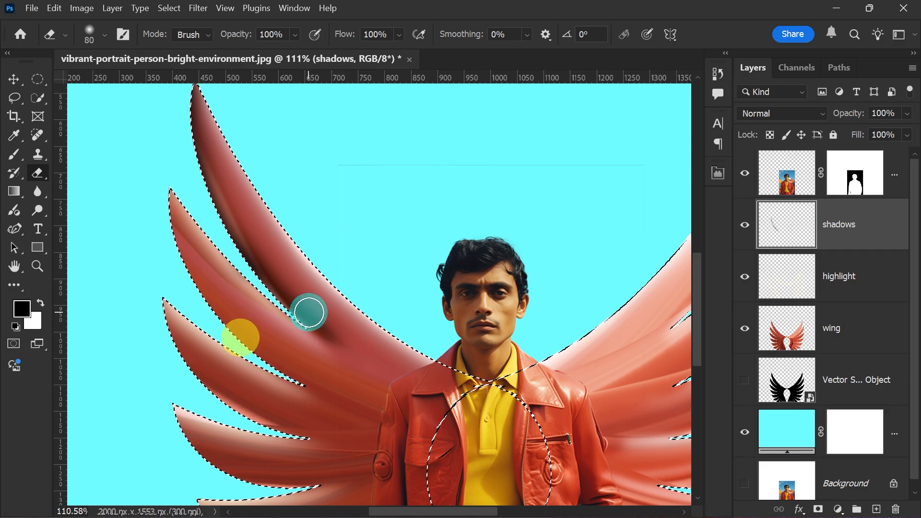
pyautogui.scroll(-2, 309, 313)
pyautogui.scroll(2, 220, 333)
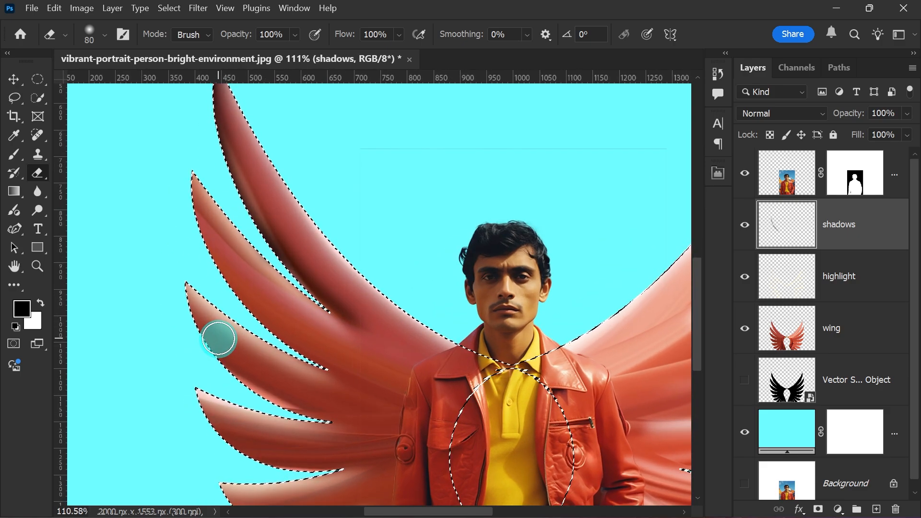
# Paint a black shadow on the left wing's third feather and erase most of it into a soft edge.
pyautogui.press('b')
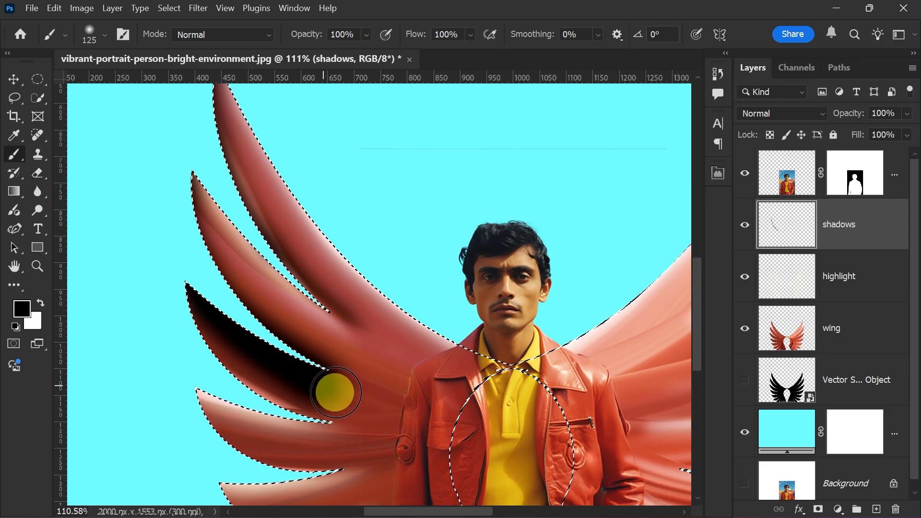
pyautogui.press('e')
pyautogui.moveTo(192, 312); pyautogui.dragTo(309, 411)
pyautogui.scroll(2, 297, 417)
pyautogui.press('b')
pyautogui.press('e')
pyautogui.moveTo(197, 353)
pyautogui.mouseDown()
pyautogui.moveTo(365, 414)
pyautogui.moveTo(379, 384)
pyautogui.mouseUp()
pyautogui.scroll(2, 250, 389)
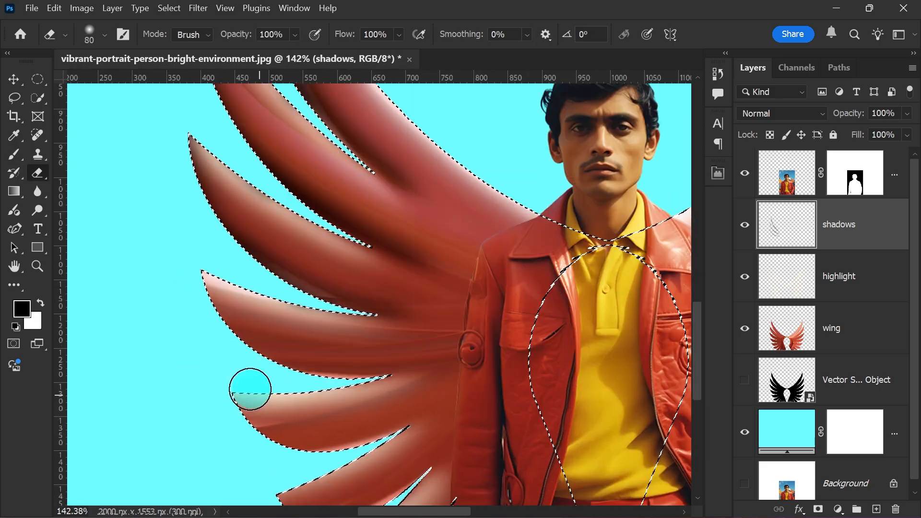
# Alternate between brush and eraser to add soft black shadows to the left wing's lower feathers.
pyautogui.press('b')
pyautogui.moveTo(230, 355); pyautogui.dragTo(384, 367)
pyautogui.press('e')
pyautogui.moveTo(338, 383); pyautogui.dragTo(432, 243)
pyautogui.scroll(2, 311, 432)
pyautogui.press('b')
pyautogui.press('e')
pyautogui.moveTo(255, 372)
pyautogui.mouseDown()
pyautogui.moveTo(341, 395)
pyautogui.moveTo(311, 426)
pyautogui.moveTo(413, 411)
pyautogui.mouseUp()
pyautogui.press('b')
pyautogui.press('e')
pyautogui.moveTo(355, 439); pyautogui.dragTo(415, 408)
pyautogui.press('b')
pyautogui.press('e')
pyautogui.scroll(-4, 257, 477)
# Paint black shadows along the right wing's upper feathers and soften them with the eraser.
pyautogui.press('b')
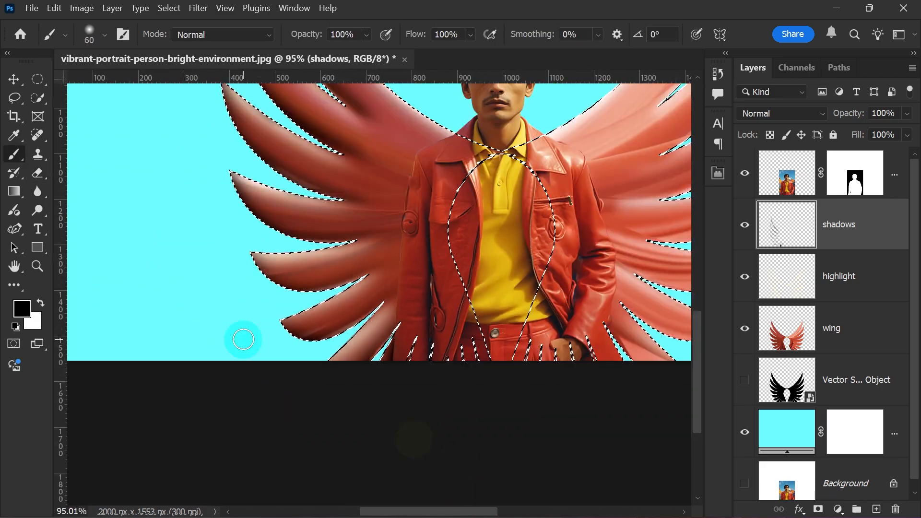
pyautogui.moveTo(480, 144); pyautogui.dragTo(259, 412)
pyautogui.moveTo(552, 250); pyautogui.dragTo(432, 379)
pyautogui.press('e')
pyautogui.moveTo(530, 356); pyautogui.dragTo(456, 345)
pyautogui.scroll(2, 479, 384)
pyautogui.press('b')
pyautogui.moveTo(559, 307)
pyautogui.mouseDown()
pyautogui.moveTo(404, 442)
pyautogui.moveTo(520, 405)
pyautogui.mouseUp()
pyautogui.press('e')
pyautogui.scroll(1, 520, 405)
pyautogui.press('b')
pyautogui.moveTo(412, 456); pyautogui.dragTo(590, 396)
pyautogui.press('e')
pyautogui.moveTo(528, 326); pyautogui.dragTo(346, 327)
# Shade the right wing's lower feathers in black with the size 175 brush and thin the shadows with the eraser.
pyautogui.press('b')
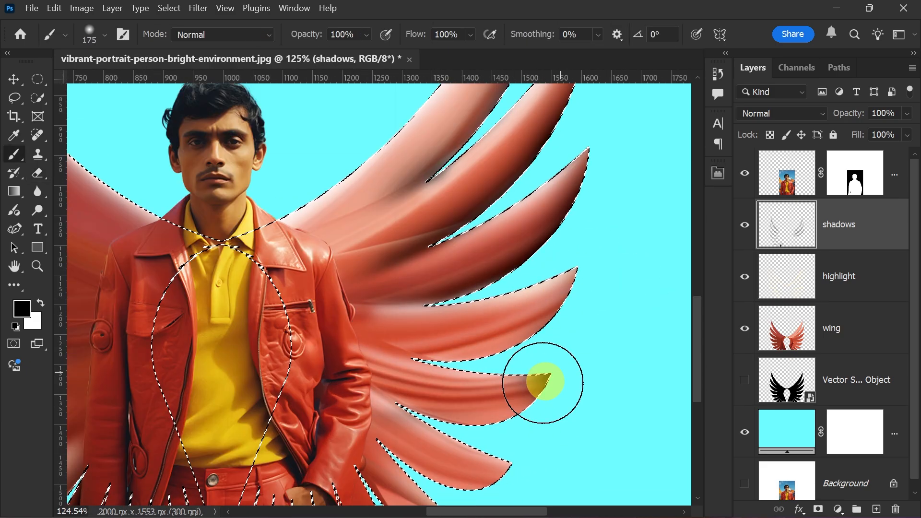
pyautogui.moveTo(543, 383); pyautogui.dragTo(413, 461)
pyautogui.press('e')
pyautogui.scroll(4, 412, 432)
pyautogui.press('b')
pyautogui.moveTo(398, 411); pyautogui.dragTo(528, 474)
pyautogui.press('e')
pyautogui.scroll(3, 331, 412)
# Paint and partly erase black shadows on the lowest feathers beside the jacket cuff, and deselect the wings.
pyautogui.press('b')
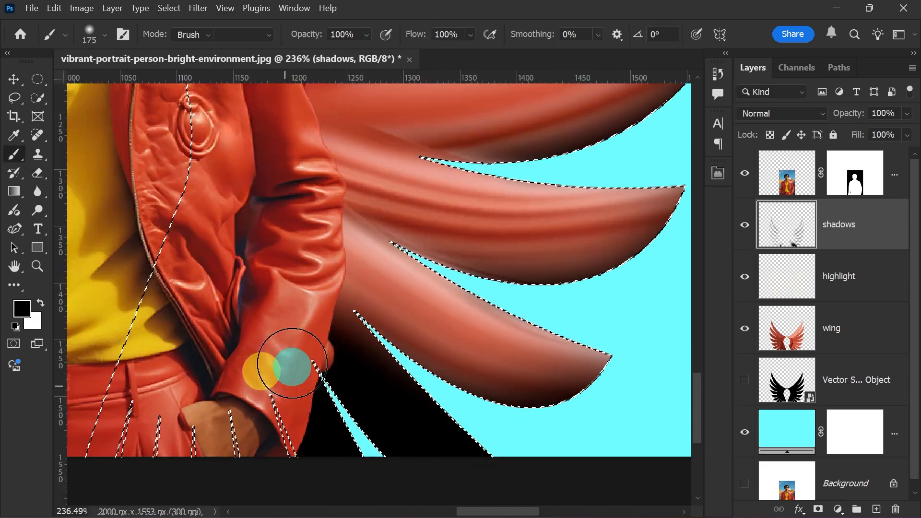
pyautogui.press('e')
pyautogui.moveTo(292, 363); pyautogui.dragTo(345, 480)
pyautogui.scroll(-5, 312, 378)
pyautogui.press('b')
pyautogui.moveTo(315, 453)
pyautogui.mouseDown()
pyautogui.moveTo(315, 421)
pyautogui.moveTo(259, 411)
pyautogui.mouseUp()
pyautogui.scroll(-9, 287, 411)
pyautogui.hotkey('ctrl', 'd')
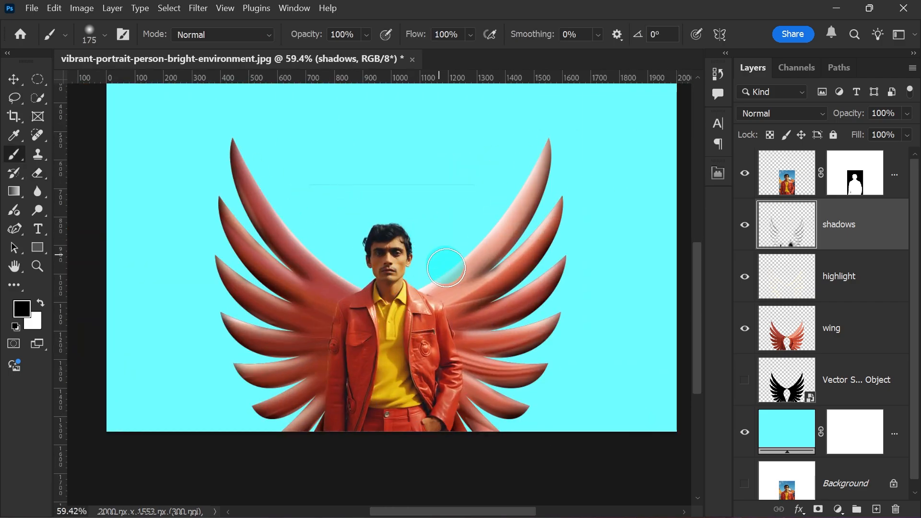
# Toggle the visibility of the shadows and wing layers to compare the wings with and without the painted shadows.
pyautogui.scroll(-2, 406, 340)
pyautogui.scroll(2, 356, 308)
pyautogui.click(744, 225)
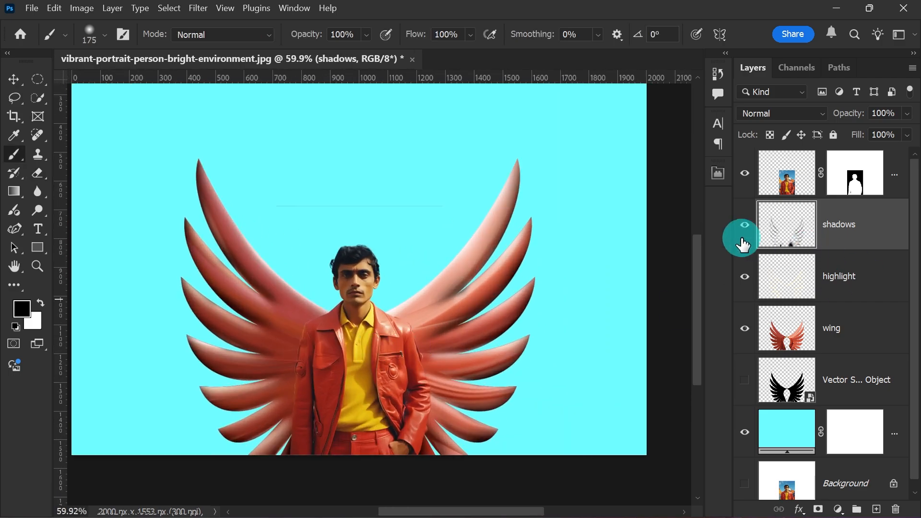
pyautogui.click(744, 225)
pyautogui.click(744, 226)
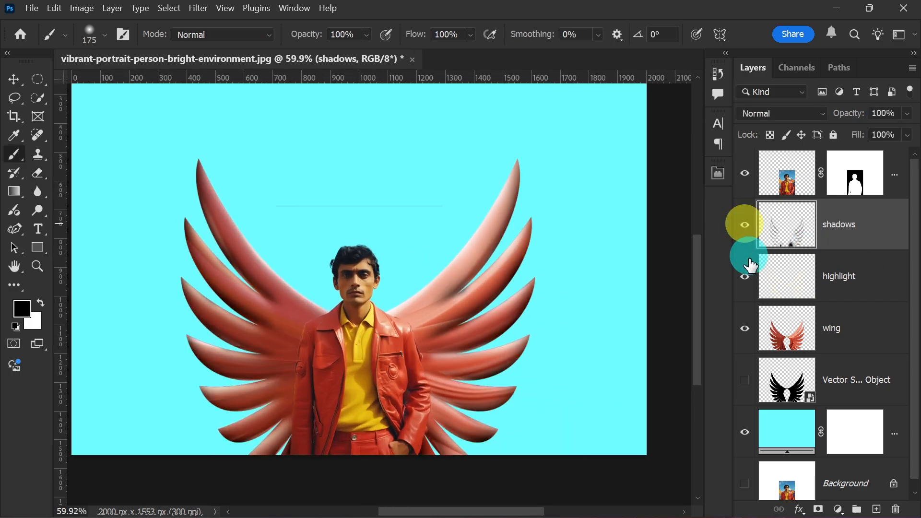
pyautogui.click(747, 328)
pyautogui.click(745, 328)
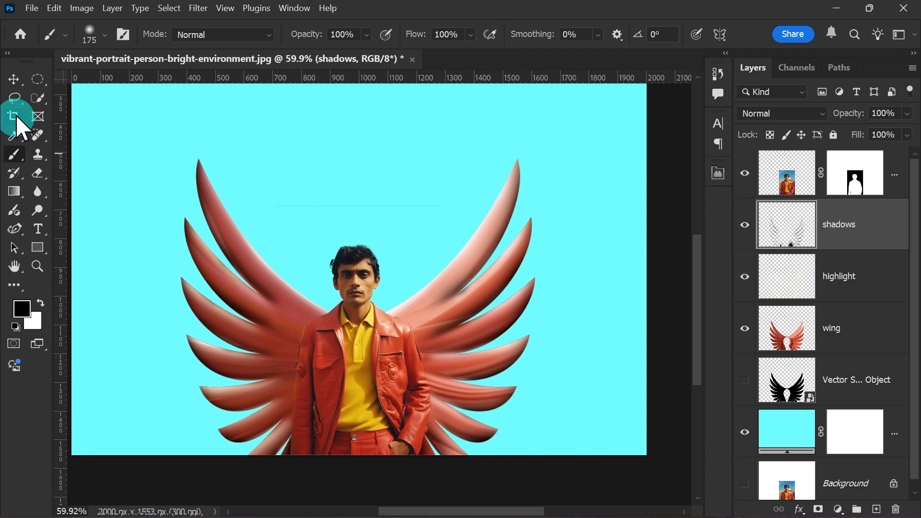
# Switch to the Move tool and set the shadows layer's blend mode to Soft Light.
pyautogui.click(14, 80)
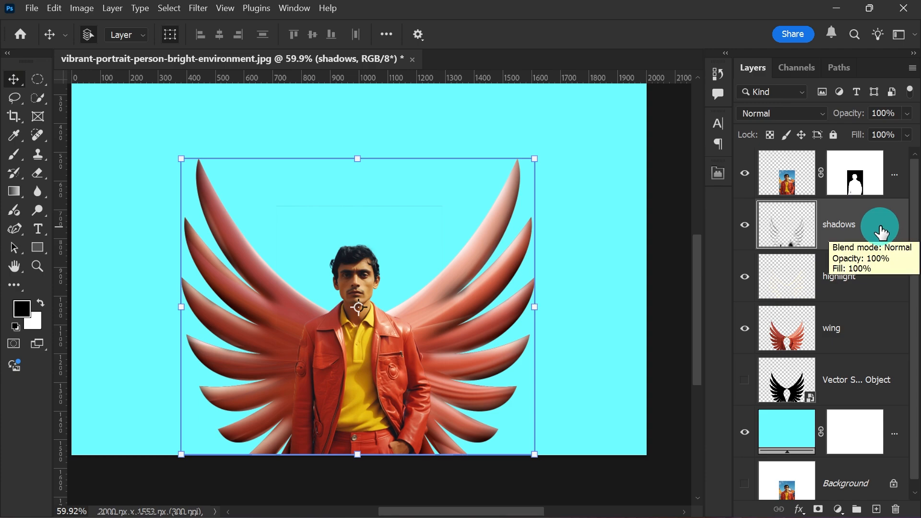
pyautogui.click(788, 115)
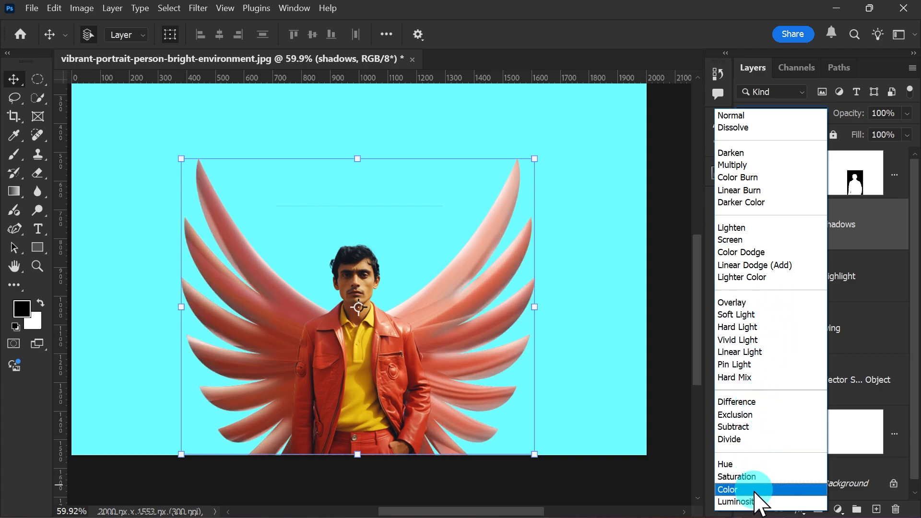
pyautogui.click(771, 320)
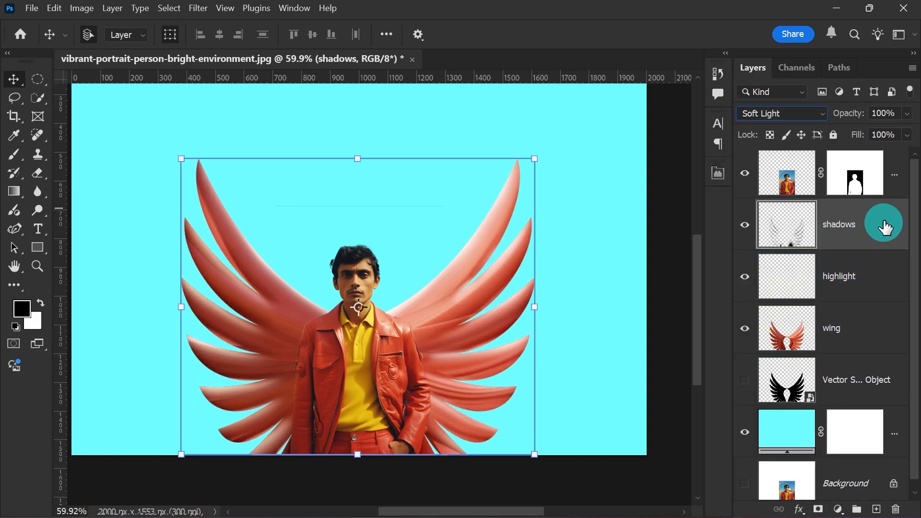
# Toggle the shadows layer's visibility repeatedly to compare the wings with and without the Soft Light shading.
pyautogui.click(745, 228)
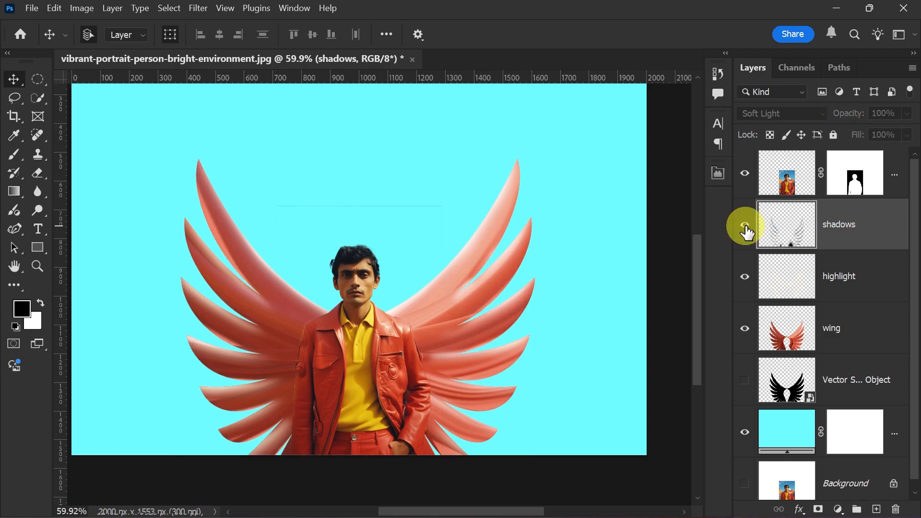
pyautogui.click(745, 227)
pyautogui.click(746, 227)
pyautogui.click(746, 228)
pyautogui.click(745, 227)
pyautogui.click(746, 227)
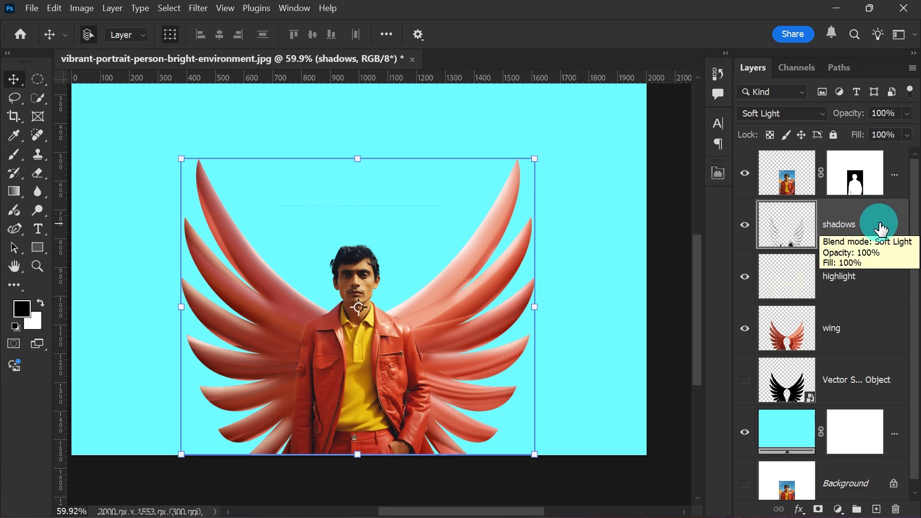
# Duplicate the shadows layer, set the copy's opacity to 36%, and deselect it.
pyautogui.hotkey('ctrl', 'j')
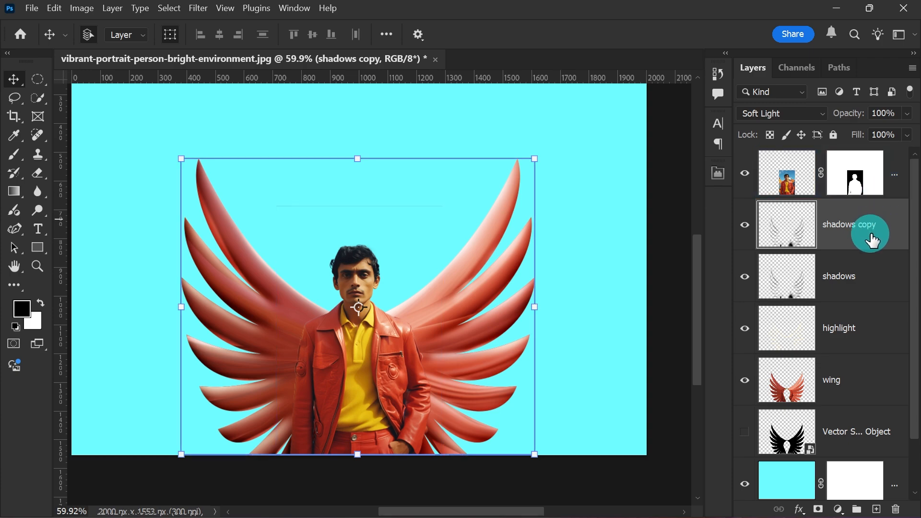
pyautogui.click(907, 113)
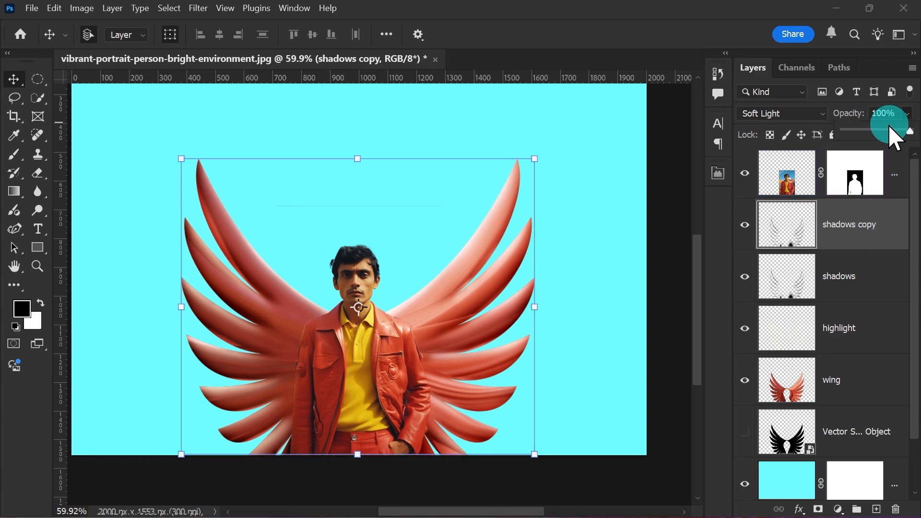
pyautogui.moveTo(870, 130); pyautogui.dragTo(871, 140)
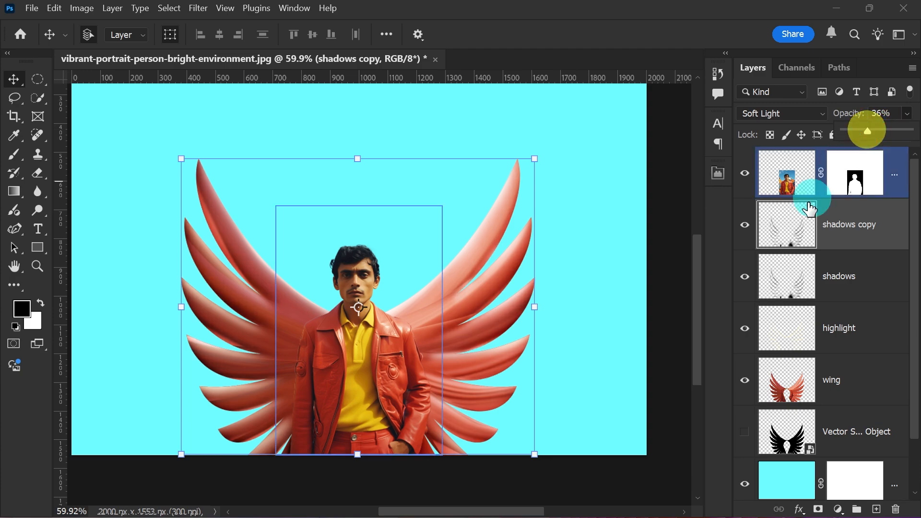
pyautogui.click(672, 274)
# Check the man's face and hair edges up close, and view the whole composite again.
pyautogui.scroll(-1, 667, 303)
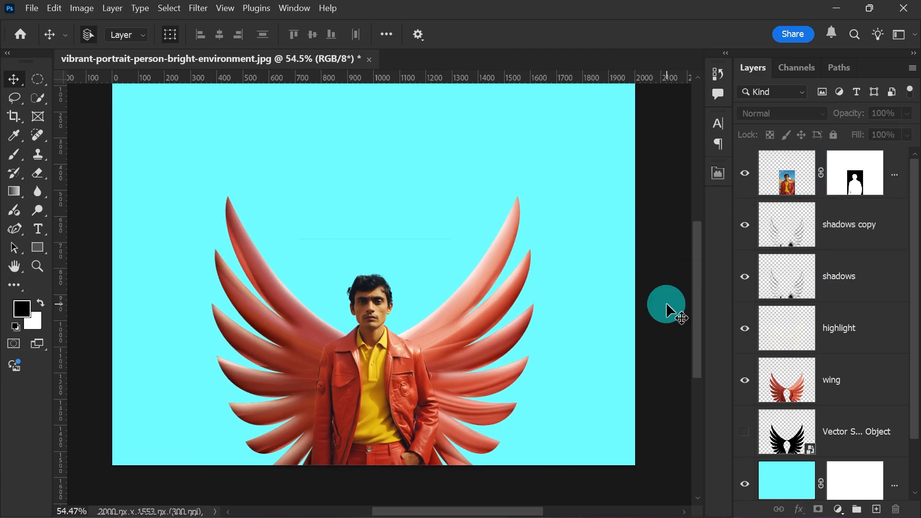
pyautogui.click(369, 301)
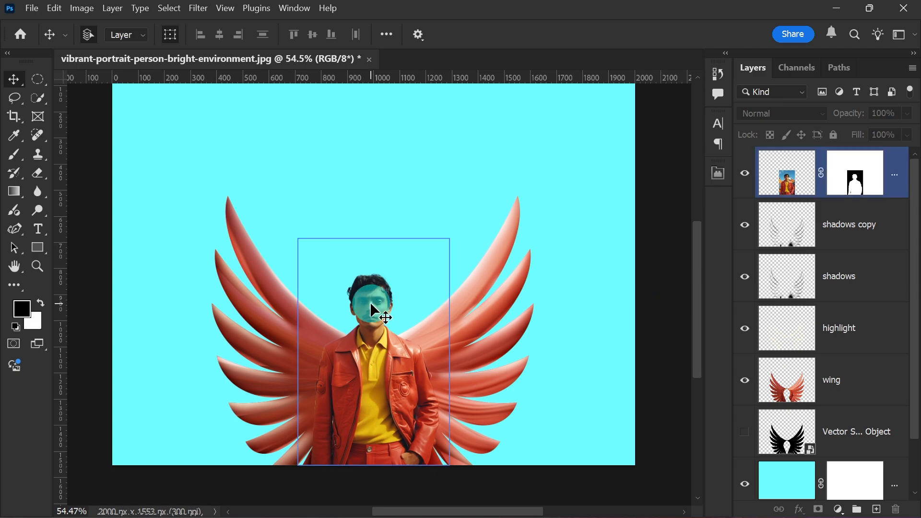
pyautogui.scroll(5, 370, 301)
pyautogui.scroll(2, 370, 302)
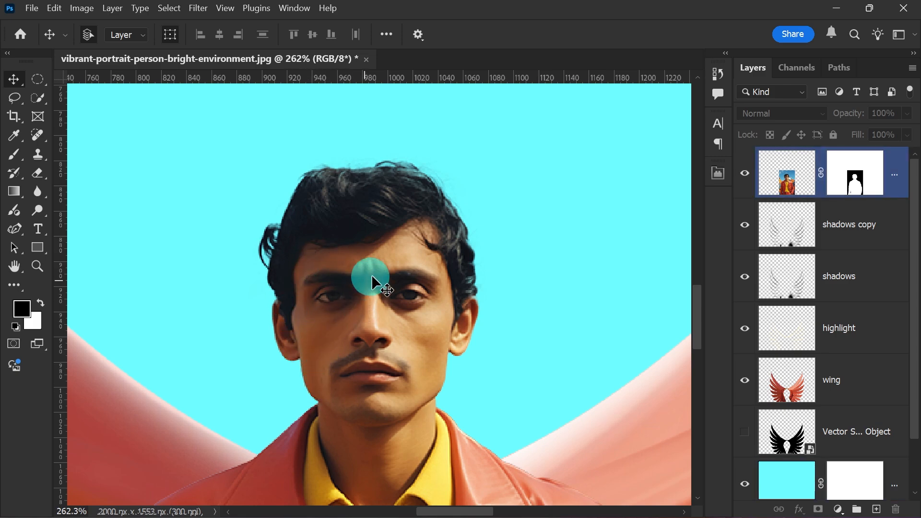
pyautogui.scroll(-4, 375, 274)
pyautogui.click(290, 340)
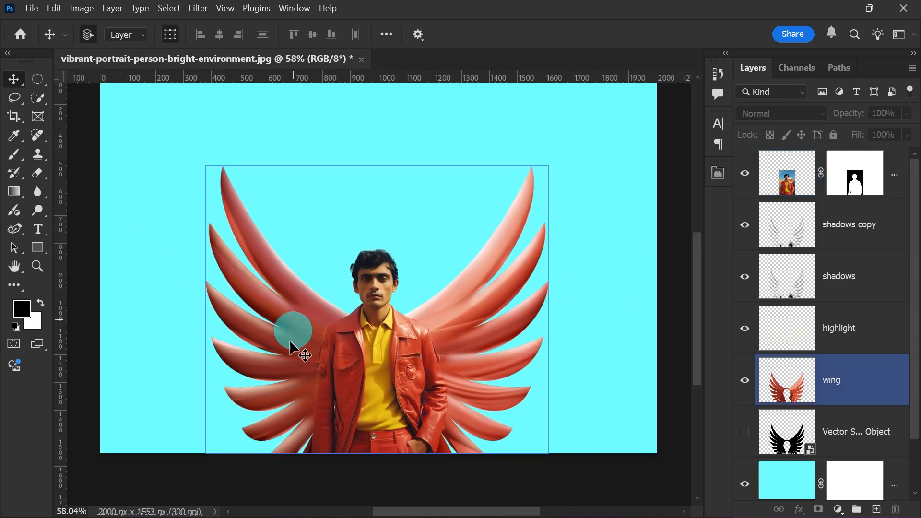
# Load the wing silhouette of the Vector Smart Object layer as a selection and add a new layer above it.
pyautogui.click(793, 441)
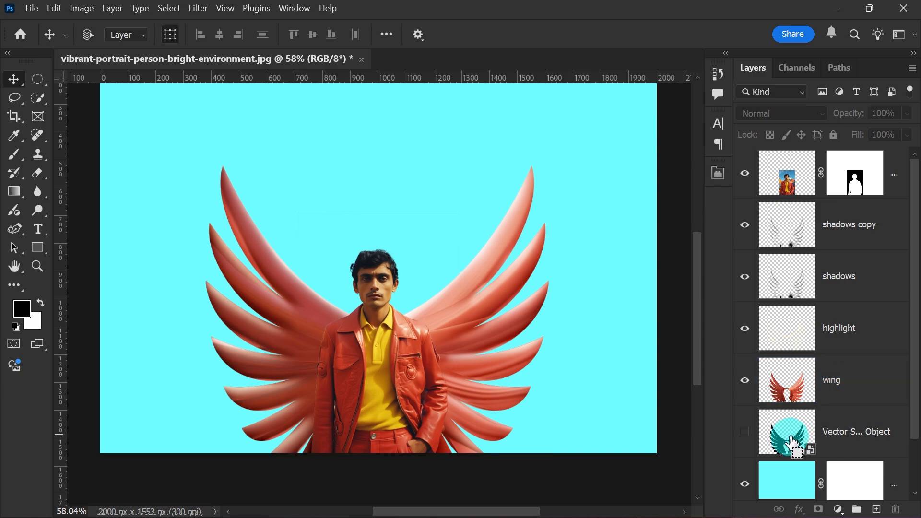
pyautogui.keyDown('ctrl'); pyautogui.click(796, 438); pyautogui.keyUp('ctrl')
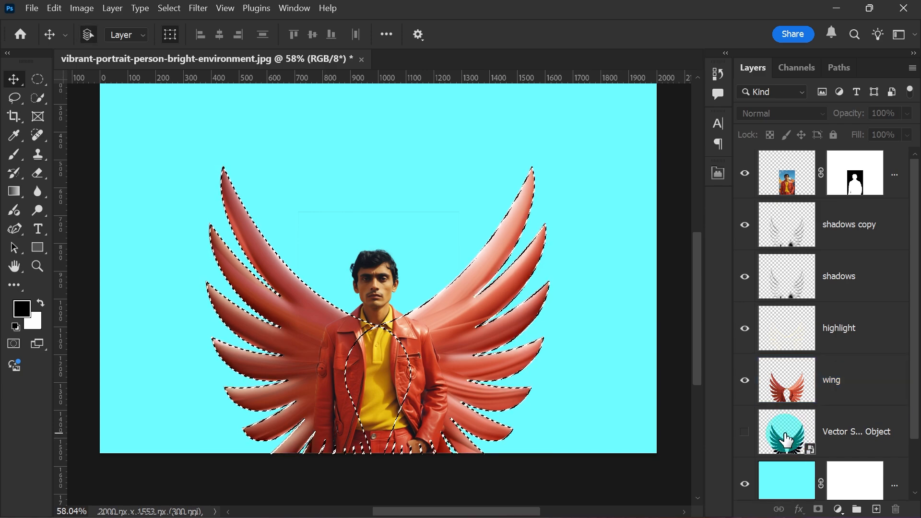
pyautogui.click(845, 434)
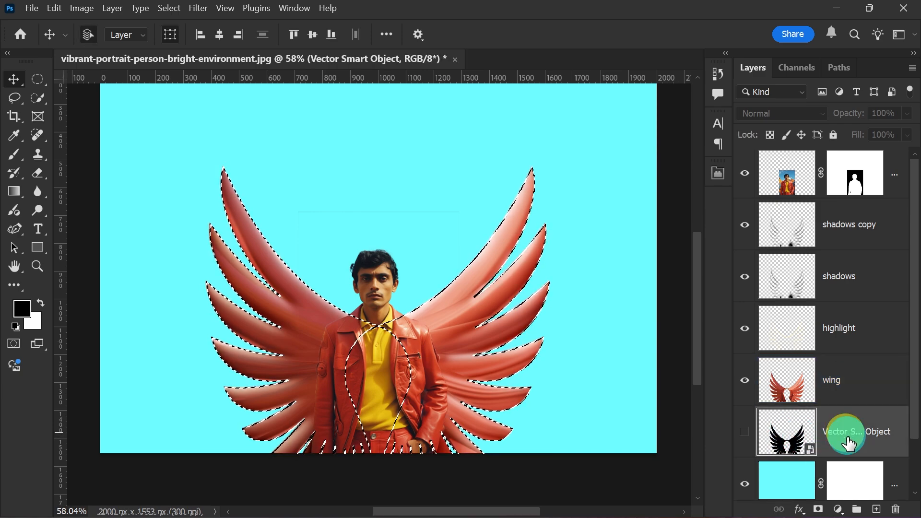
pyautogui.click(878, 510)
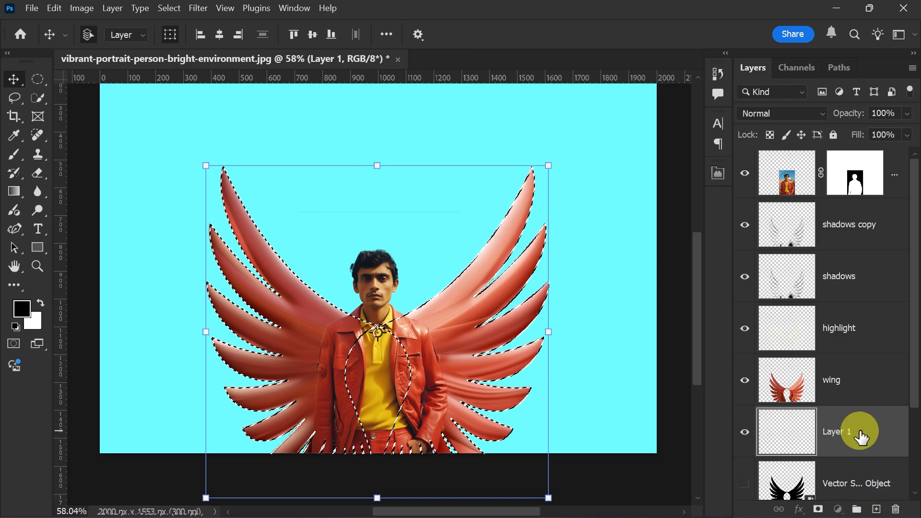
# Move the new empty layer above the shadows copy layer and rename it "shadow 2".
pyautogui.moveTo(862, 438); pyautogui.dragTo(835, 226)
pyautogui.doubleClick(835, 225)
pyautogui.write('shadow 2')
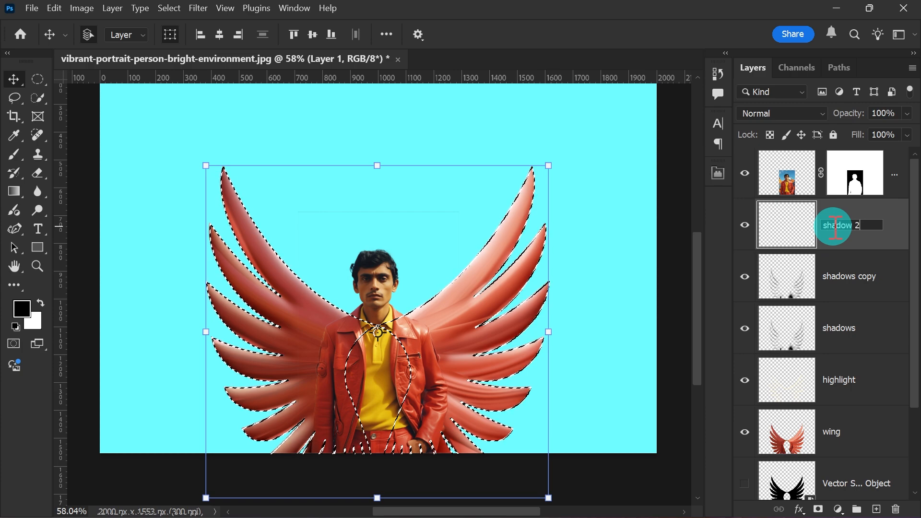
pyautogui.click(849, 274)
pyautogui.click(859, 232)
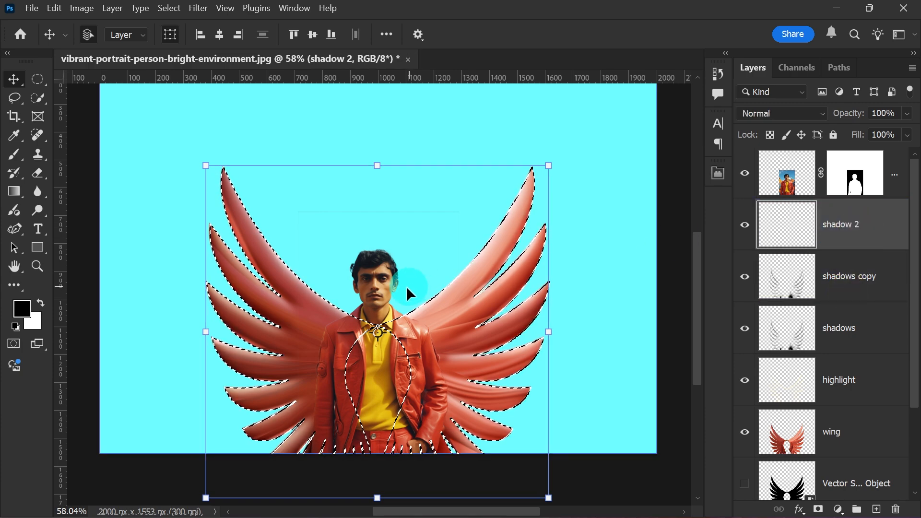
# Switch to the Brush tool with 87% hardness and inspect the light direction on the man's face.
pyautogui.press('b')
pyautogui.rightClick(315, 322)
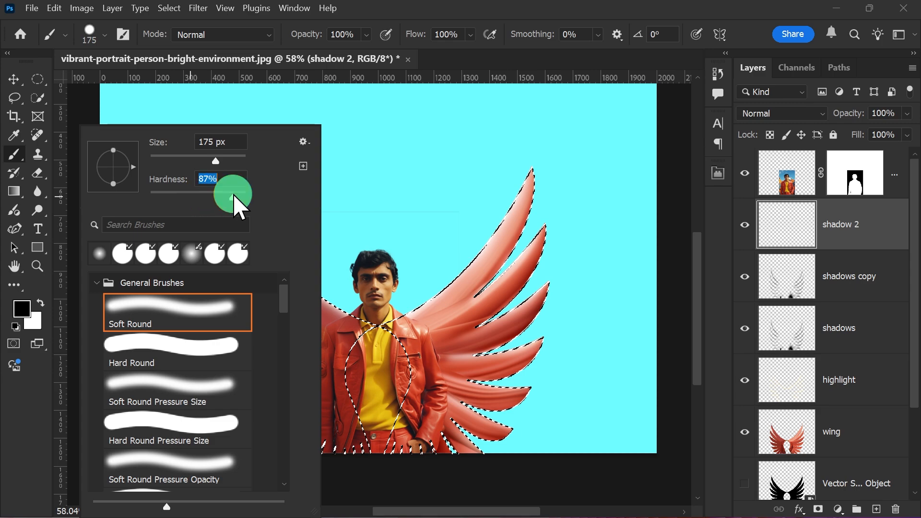
pyautogui.click(21, 424)
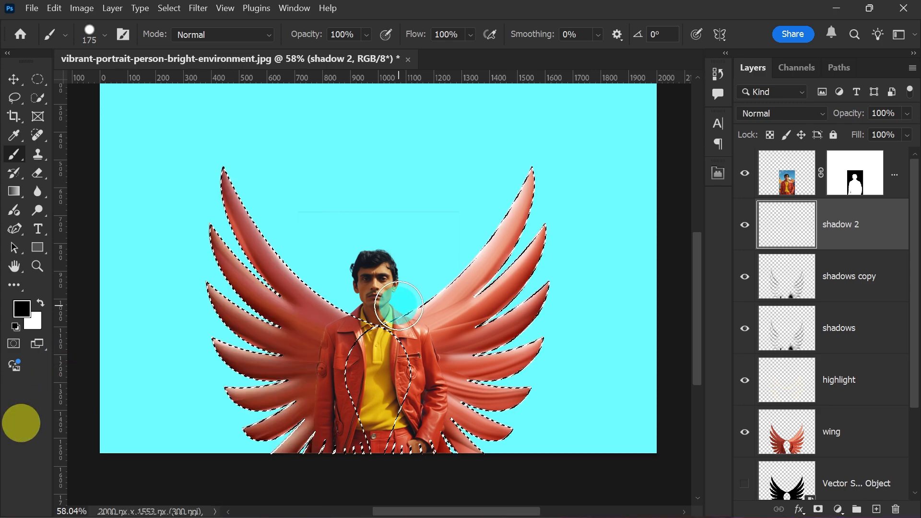
pyautogui.scroll(9, 376, 293)
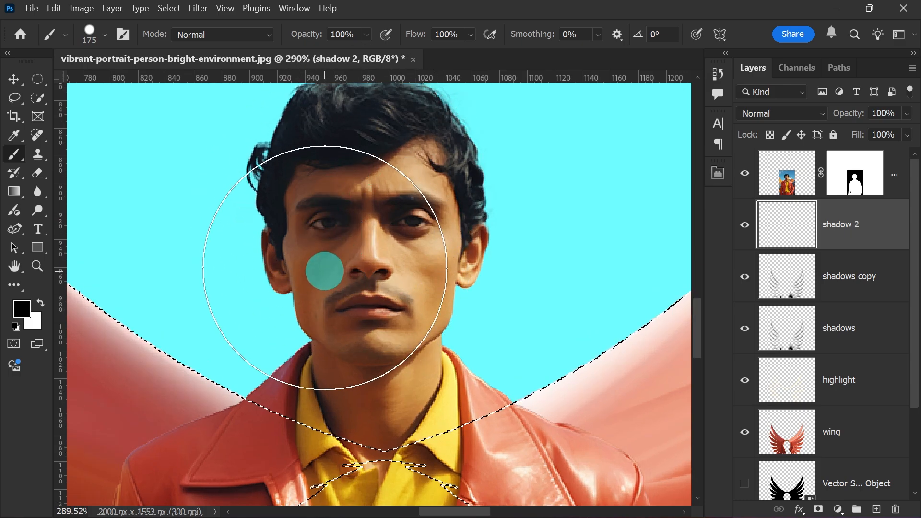
pyautogui.scroll(-8, 328, 227)
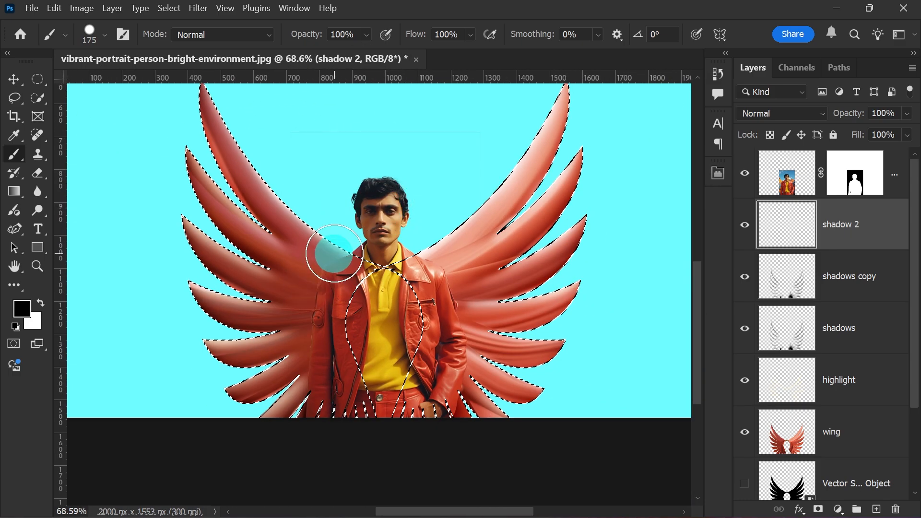
# Paint a black shadow over the inner left wing within the selection using a 100 px brush, and deselect.
pyautogui.moveTo(329, 251); pyautogui.dragTo(350, 294)
pyautogui.hotkey('ctrl', 'z')
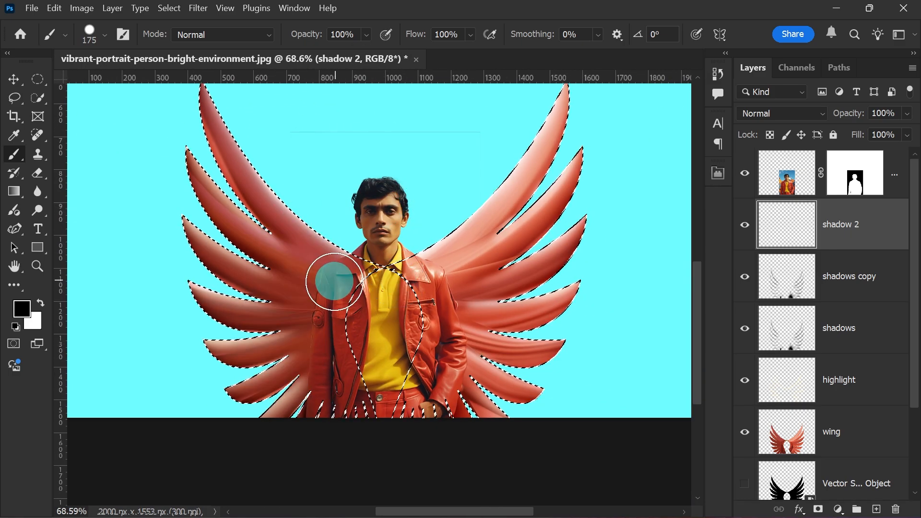
pyautogui.press('[')
pyautogui.press('[')
pyautogui.press('[')
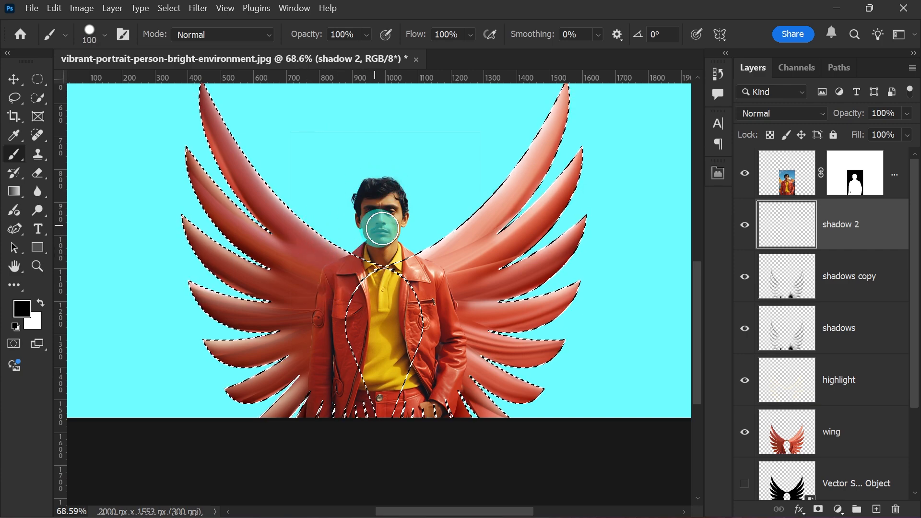
pyautogui.moveTo(331, 238)
pyautogui.mouseDown()
pyautogui.moveTo(291, 262)
pyautogui.moveTo(310, 277)
pyautogui.mouseUp()
pyautogui.hotkey('ctrl', 'z')
pyautogui.moveTo(331, 240)
pyautogui.mouseDown()
pyautogui.moveTo(289, 268)
pyautogui.moveTo(319, 283)
pyautogui.moveTo(234, 311)
pyautogui.moveTo(249, 311)
pyautogui.moveTo(251, 327)
pyautogui.moveTo(244, 346)
pyautogui.moveTo(226, 352)
pyautogui.moveTo(238, 353)
pyautogui.moveTo(248, 382)
pyautogui.moveTo(226, 413)
pyautogui.moveTo(252, 428)
pyautogui.moveTo(293, 419)
pyautogui.moveTo(269, 376)
pyautogui.moveTo(312, 307)
pyautogui.mouseUp()
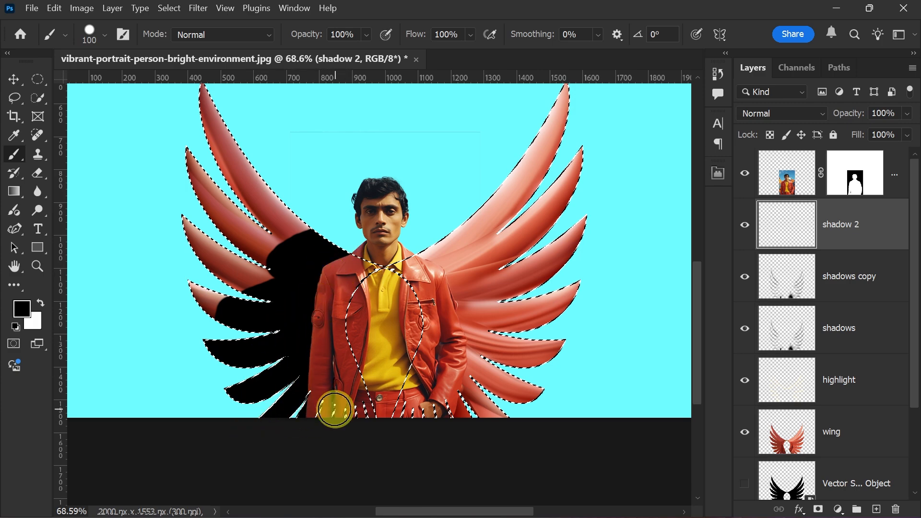
pyautogui.hotkey('ctrl', 'd')
# Set the shadow 2 layer's blend mode to Soft Light and its opacity to 76%.
pyautogui.scroll(-3, 418, 283)
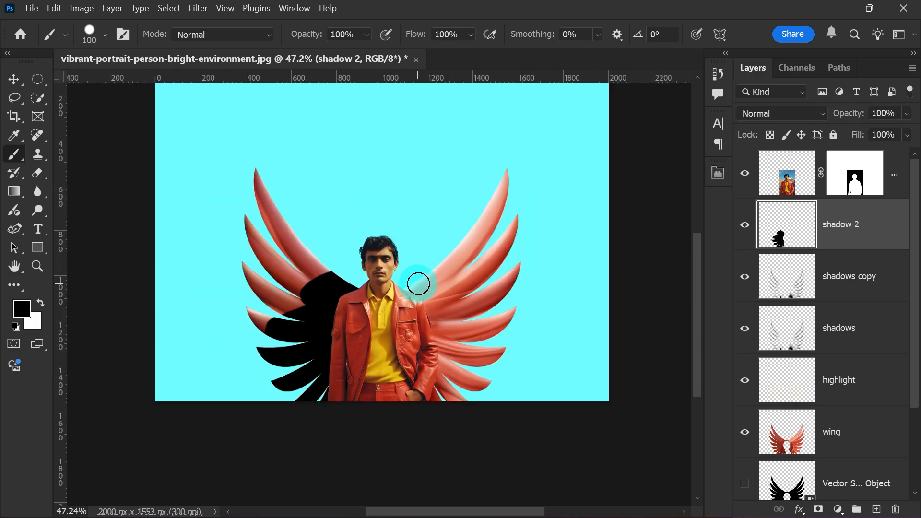
pyautogui.click(781, 114)
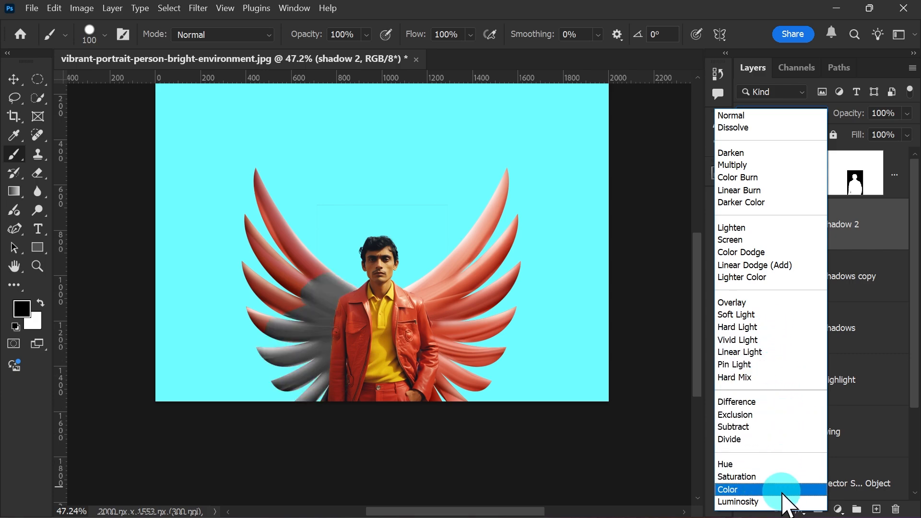
pyautogui.click(778, 315)
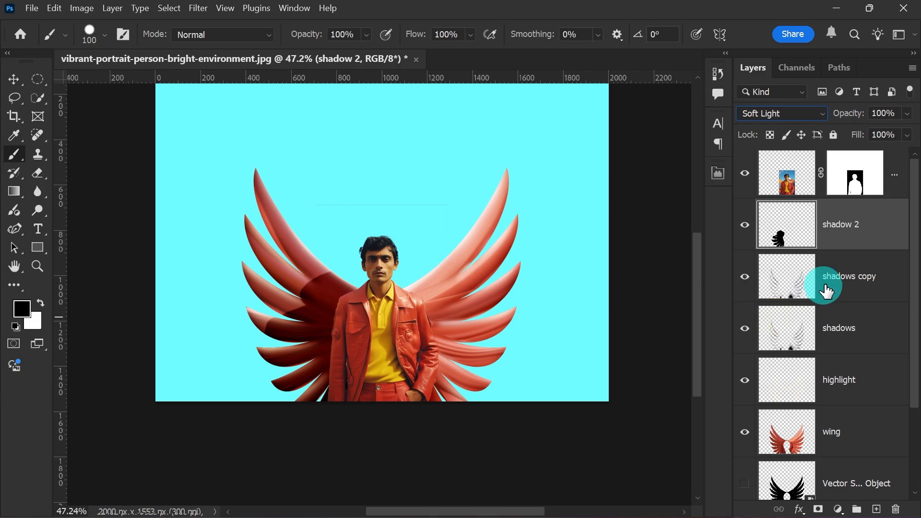
pyautogui.click(907, 113)
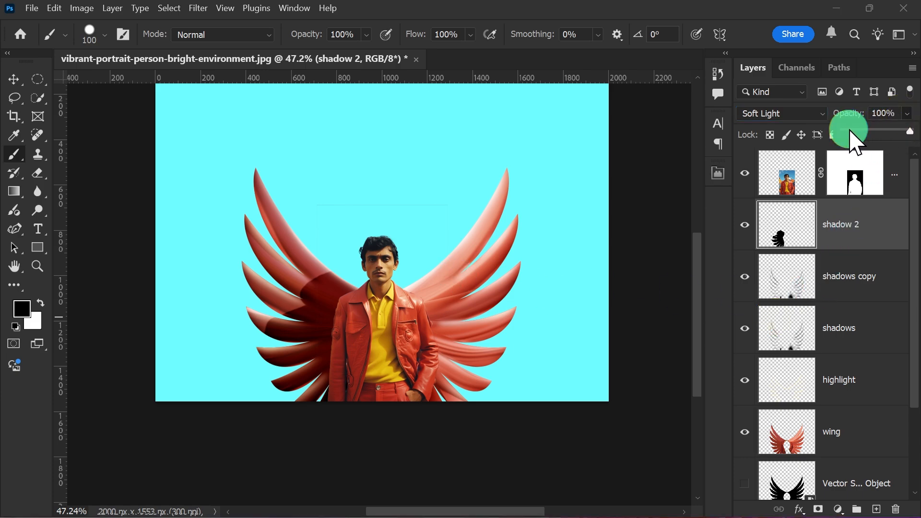
pyautogui.moveTo(852, 130); pyautogui.dragTo(848, 130)
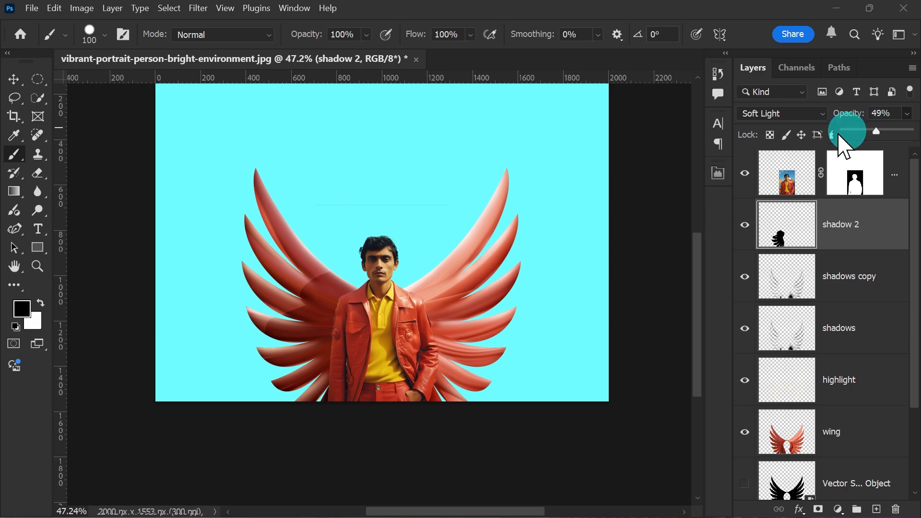
pyautogui.moveTo(877, 130); pyautogui.dragTo(888, 131)
pyautogui.scroll(3, 376, 338)
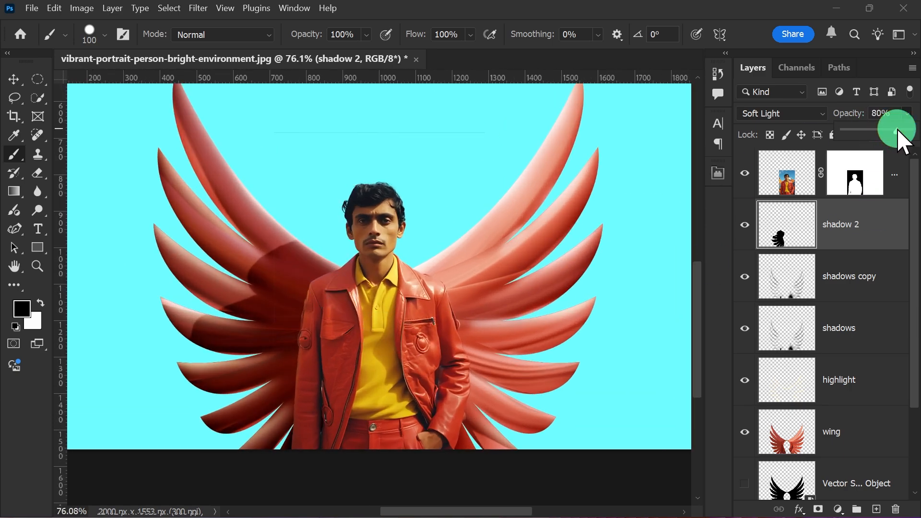
pyautogui.moveTo(898, 129); pyautogui.dragTo(894, 130)
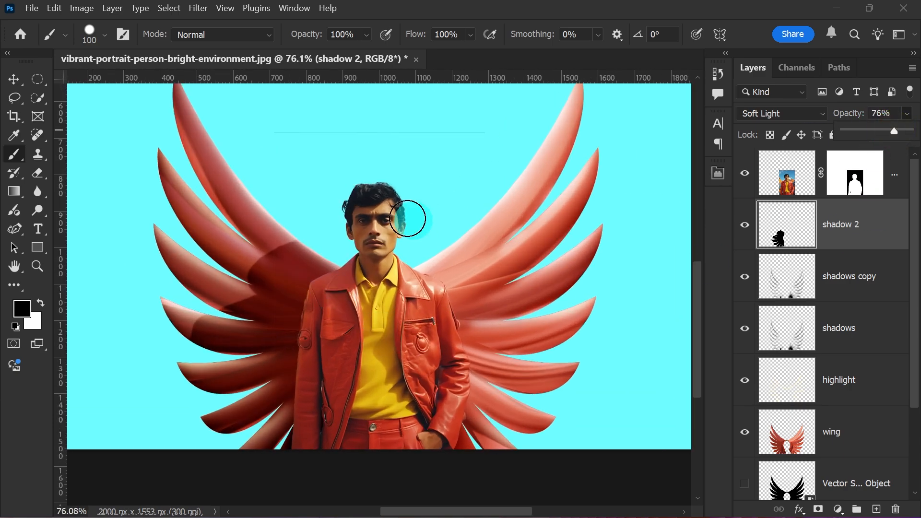
# Switch to the Eraser with a hard-edged 80 px tip and set its smoothing to 75%.
pyautogui.press('e')
pyautogui.rightClick(316, 229)
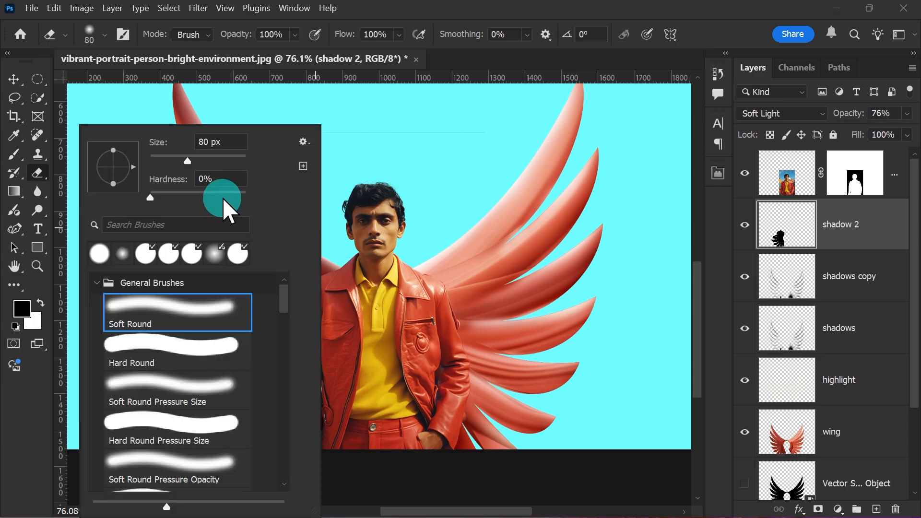
pyautogui.moveTo(225, 195); pyautogui.dragTo(226, 196)
pyautogui.click(343, 241)
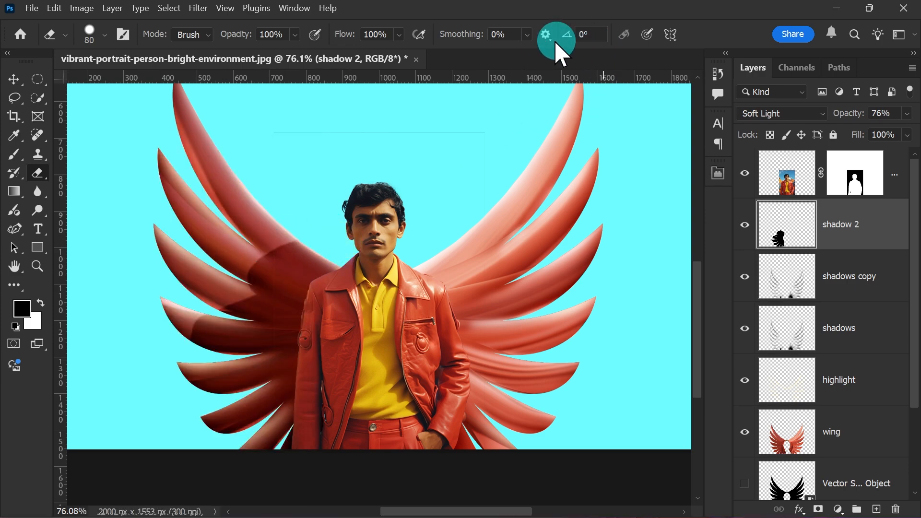
pyautogui.click(527, 34)
pyautogui.moveTo(529, 50); pyautogui.dragTo(582, 50)
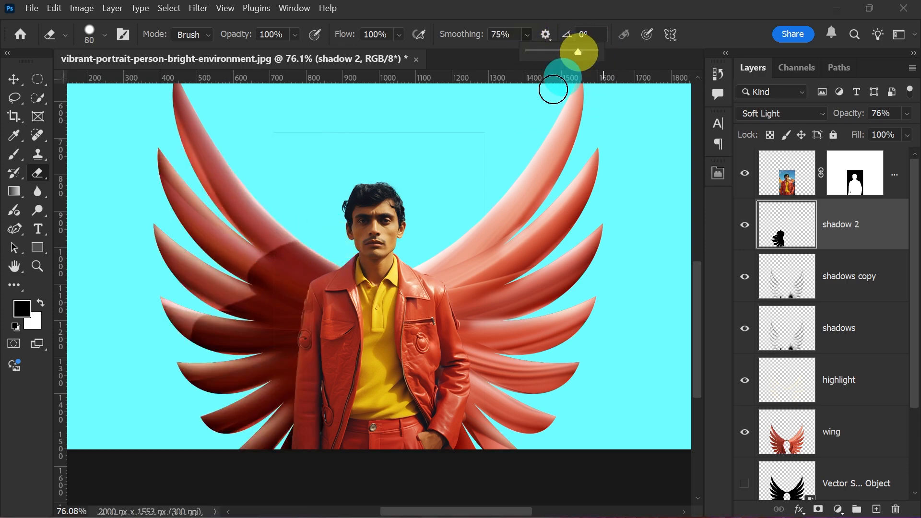
# Erase the shadow's outer edges along the left wing's feathers, reducing the eraser size to 20 px for finer parts.
pyautogui.moveTo(281, 240); pyautogui.dragTo(246, 250)
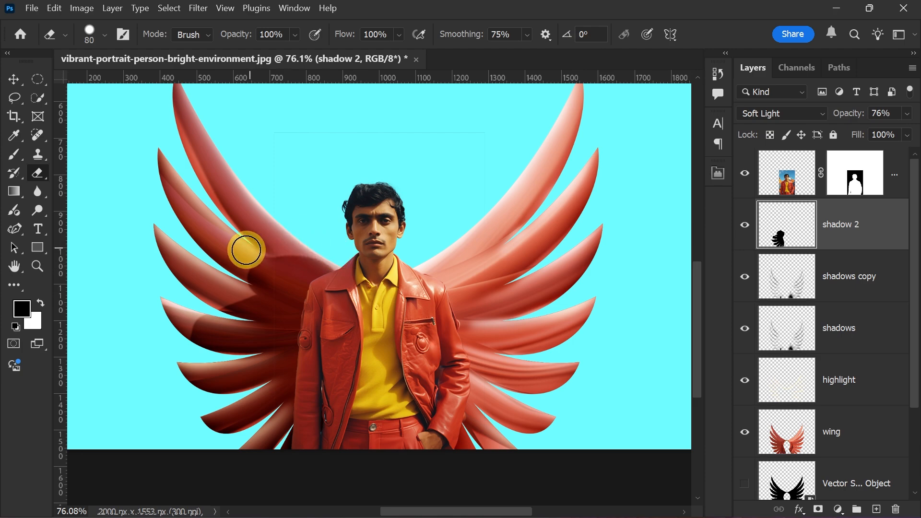
pyautogui.scroll(-4, 351, 313)
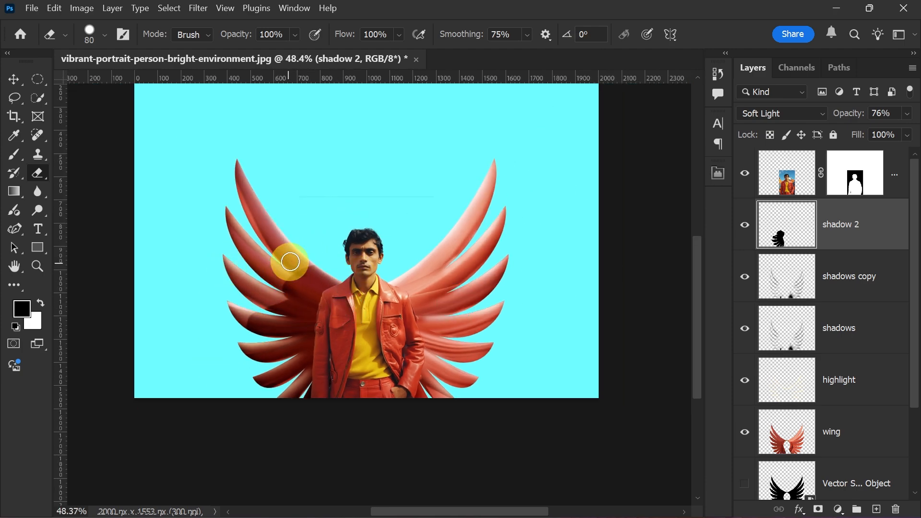
pyautogui.scroll(2, 259, 343)
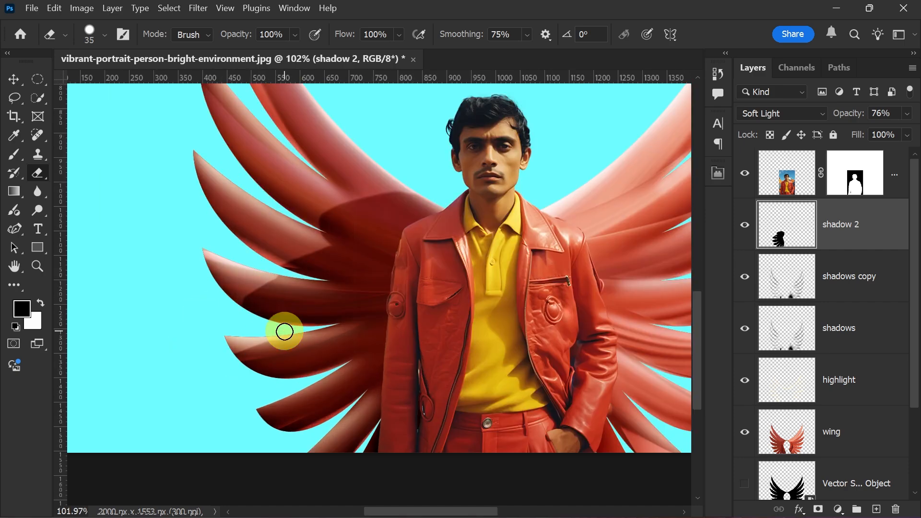
pyautogui.scroll(-5, 306, 423)
pyautogui.scroll(7, 312, 408)
pyautogui.press('[')
pyautogui.press('[')
pyautogui.press('[')
pyautogui.scroll(-9, 305, 422)
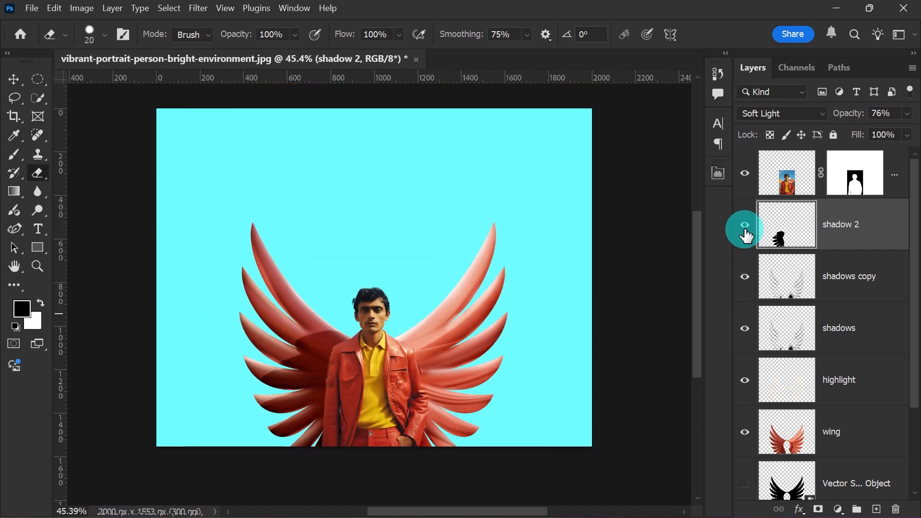
# Toggle the shadow 2 layer's visibility repeatedly to compare the left wing with and without the cast shadow.
pyautogui.click(745, 229)
pyautogui.click(745, 229)
pyautogui.click(746, 230)
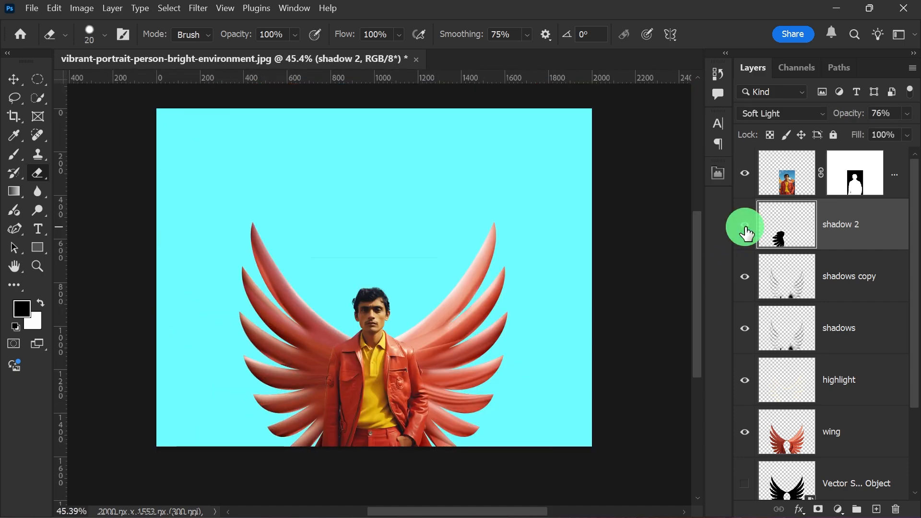
pyautogui.click(741, 235)
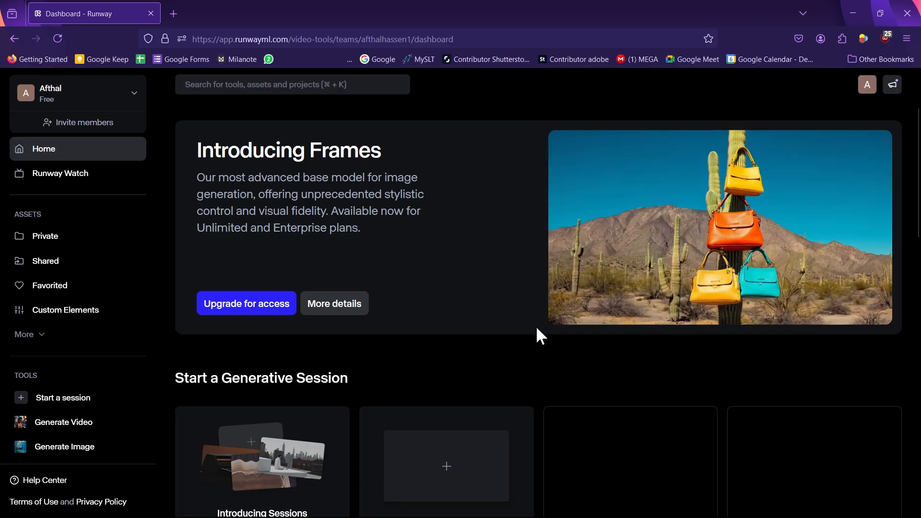
# Switch to Runway in the browser, start a new generative session, and add 4.jpg as the video's source image.
pyautogui.scroll(-3, 537, 326)
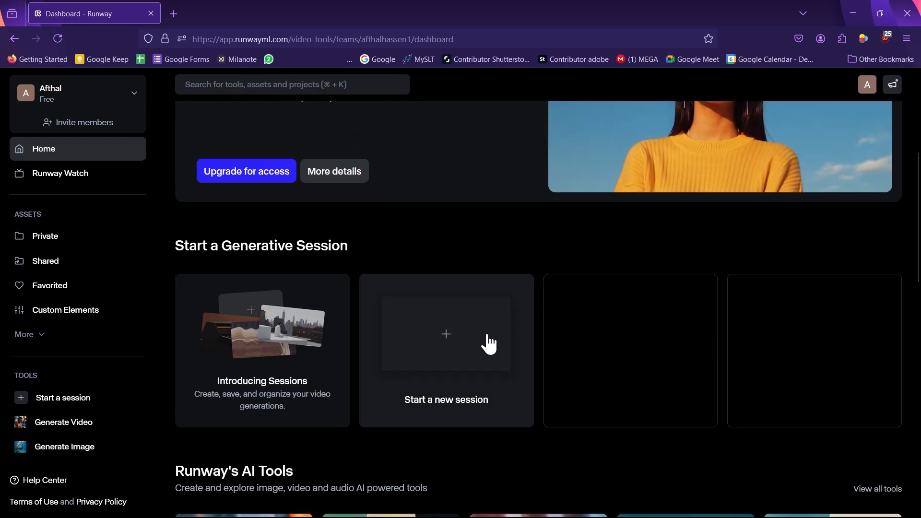
pyautogui.click(439, 341)
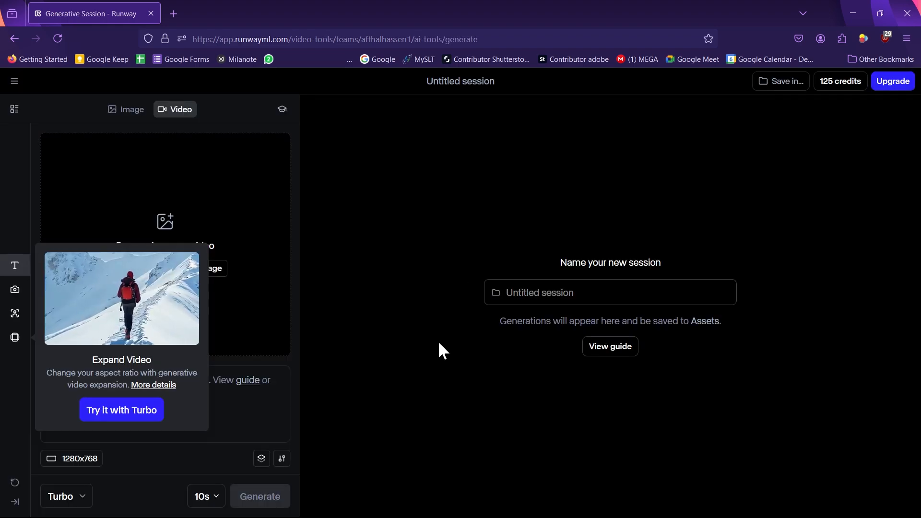
pyautogui.click(214, 195)
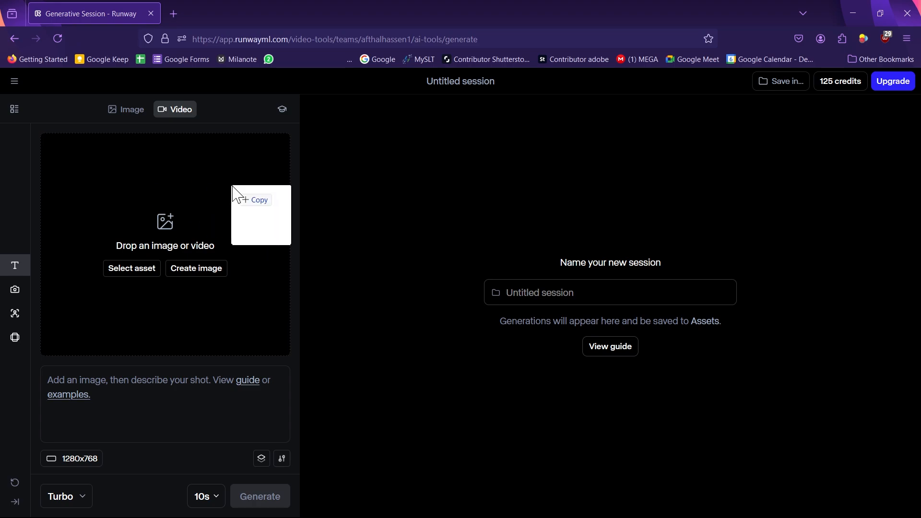
pyautogui.moveTo(235, 194); pyautogui.dragTo(141, 218)
# Enter the prompt "Man has wings" and generate the video.
pyautogui.click(220, 398)
pyautogui.write('Man has wings')
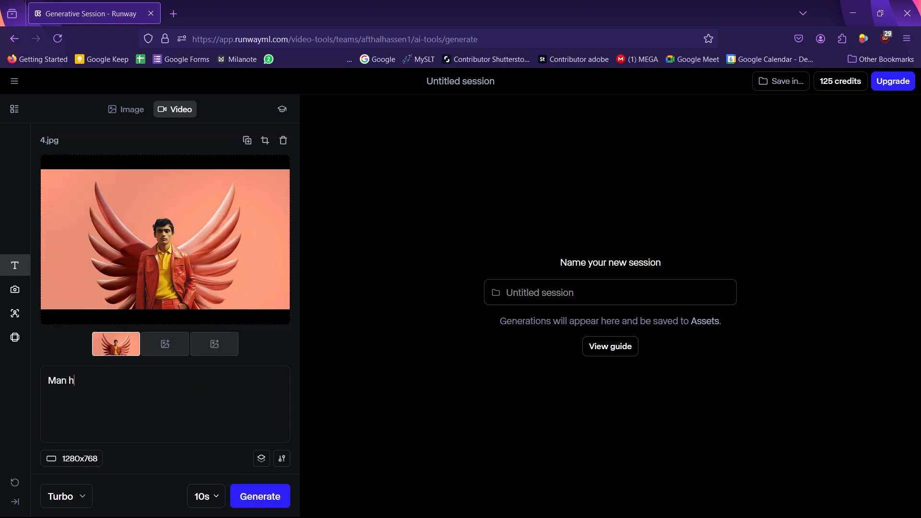
pyautogui.click(262, 503)
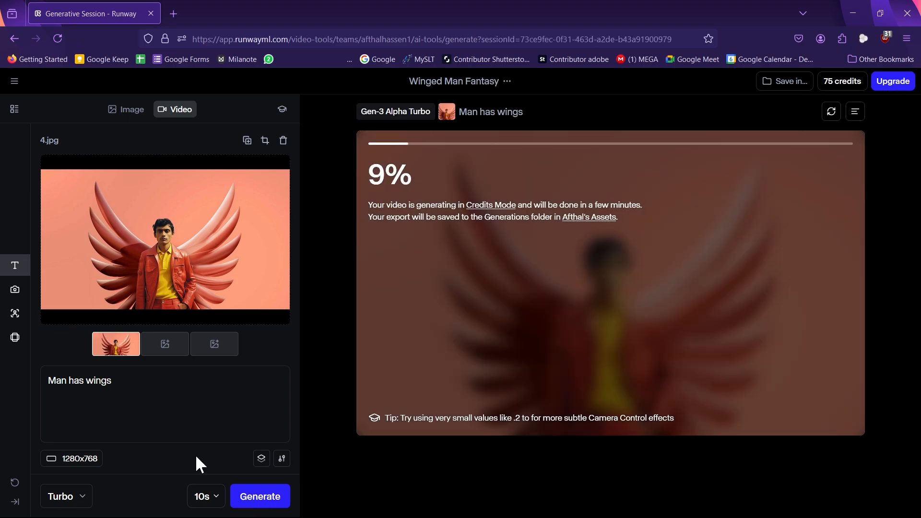